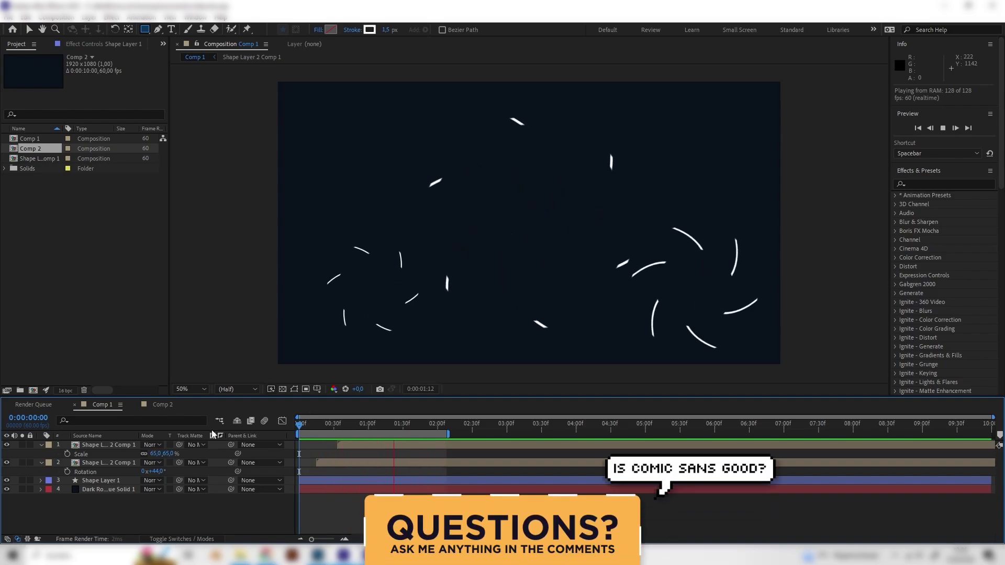
- In Comp 2, add Shape Layer 1 above the dark solid and turn on the proportional grid
{"action": "left_click", "coordinate": [161, 405]}
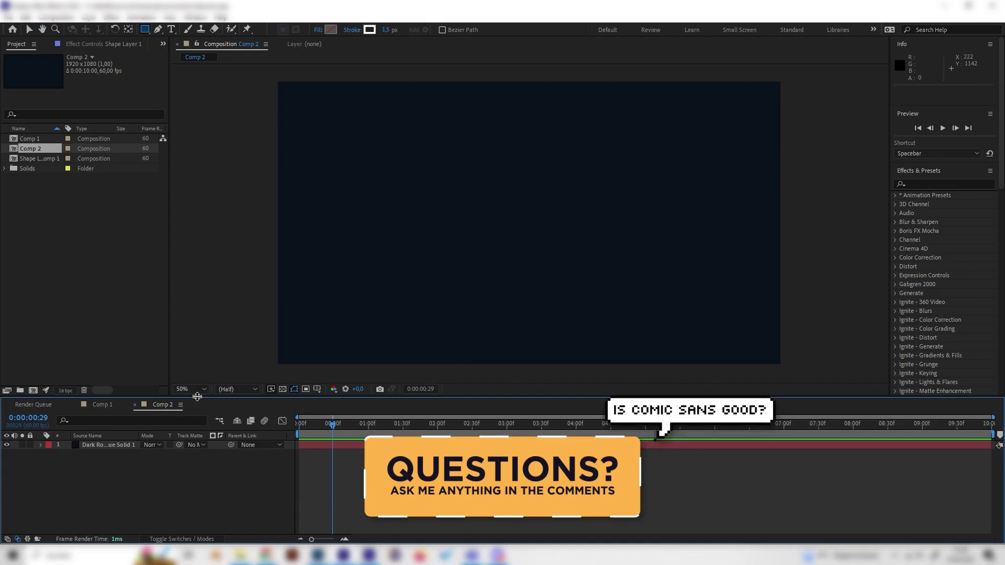
{"action": "right_click", "coordinate": [161, 460]}
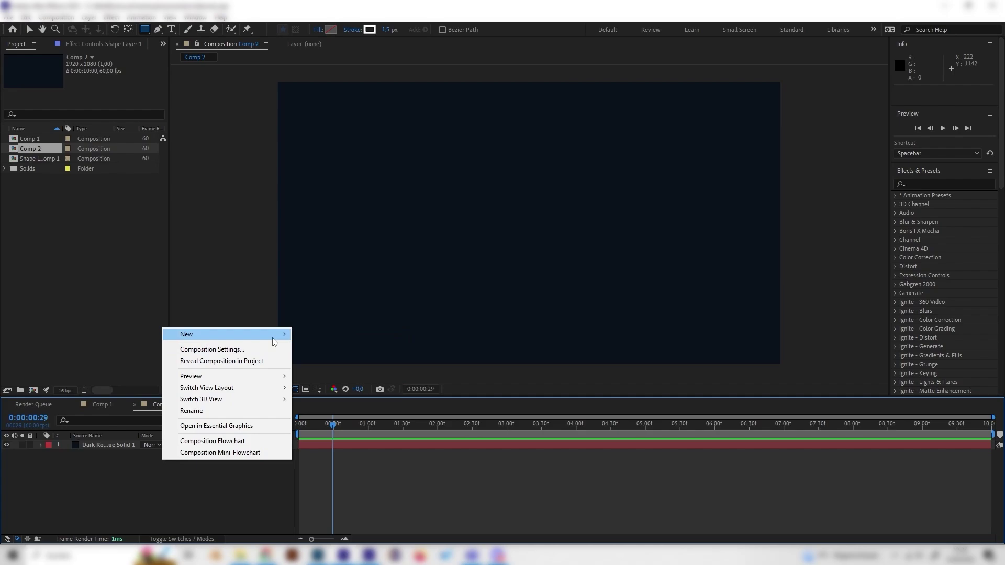
{"action": "mouse_move", "coordinate": [277, 335]}
{"action": "left_click", "coordinate": [341, 406]}
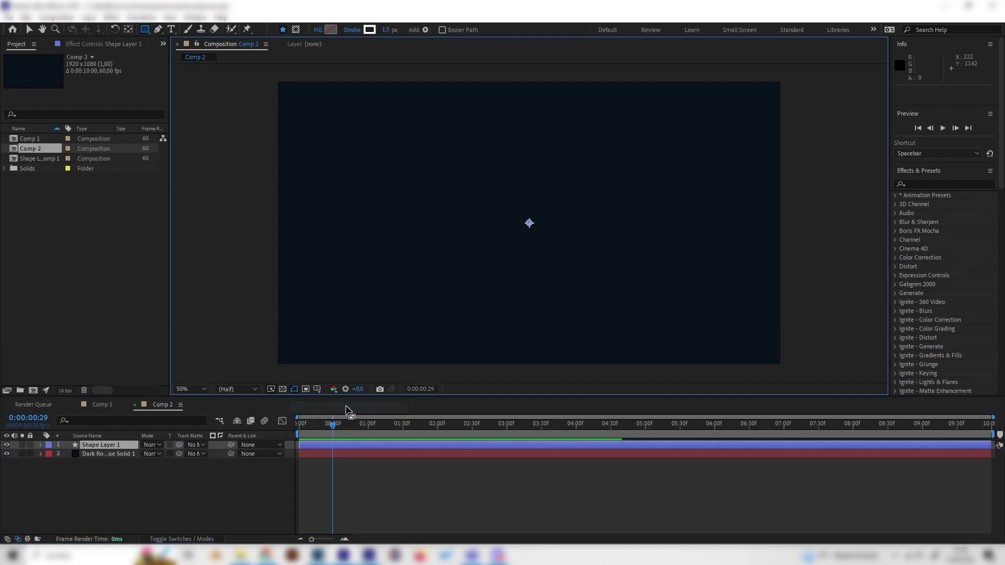
{"action": "left_click", "coordinate": [319, 390]}
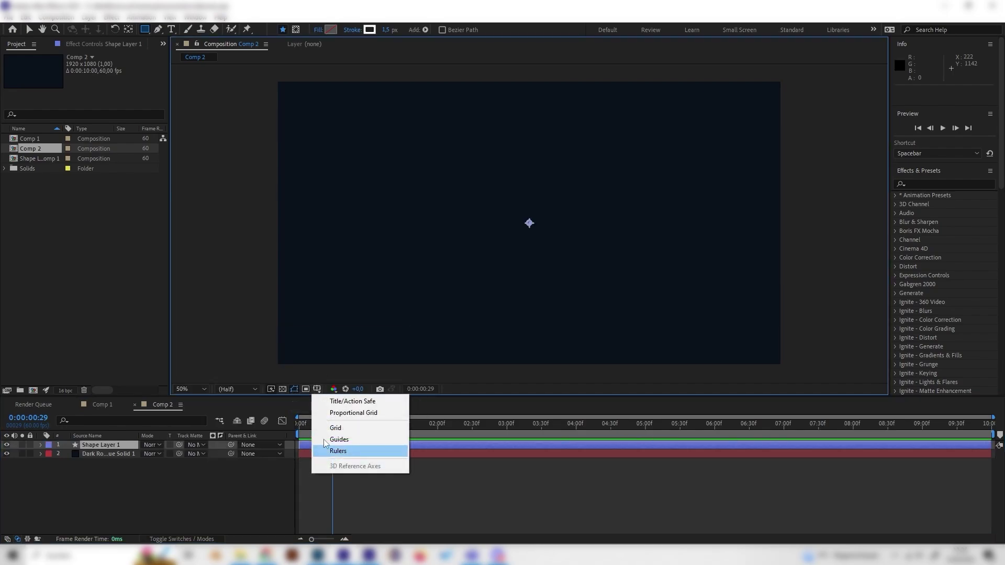
{"action": "left_click", "coordinate": [351, 414]}
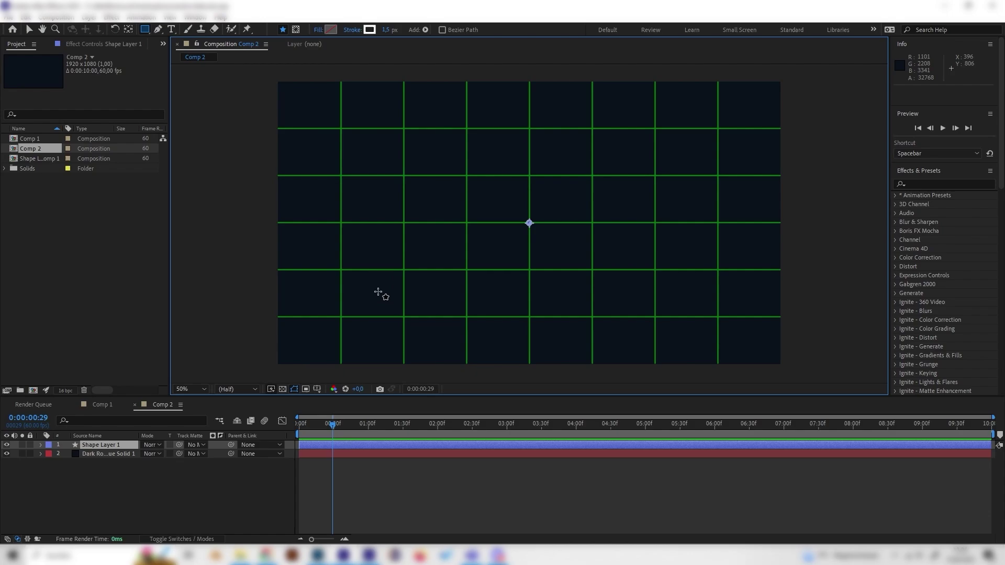
- Draw a straight horizontal line with the Pen tool from the composition centre to the right
{"action": "left_click", "coordinate": [156, 31]}
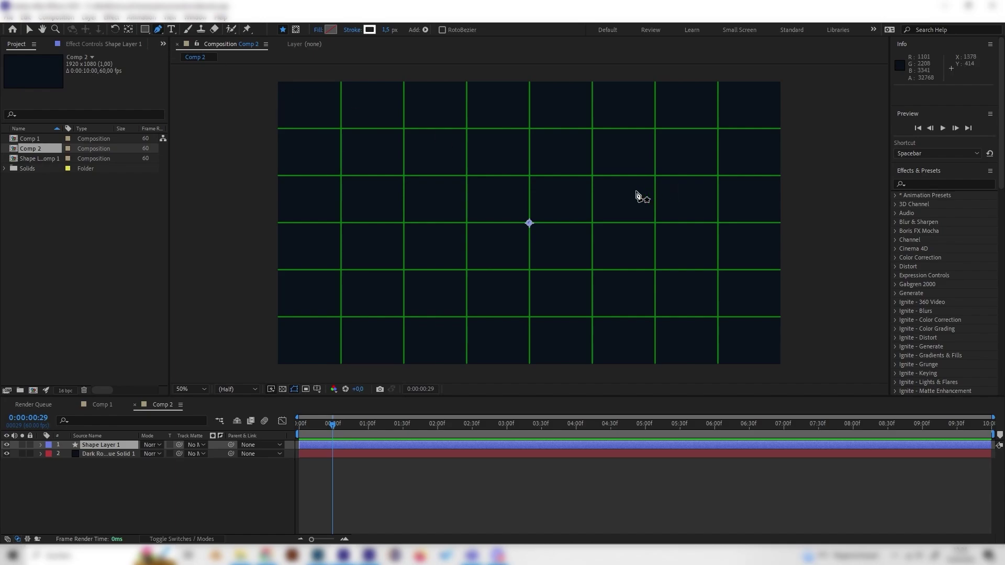
{"action": "left_click", "coordinate": [564, 223]}
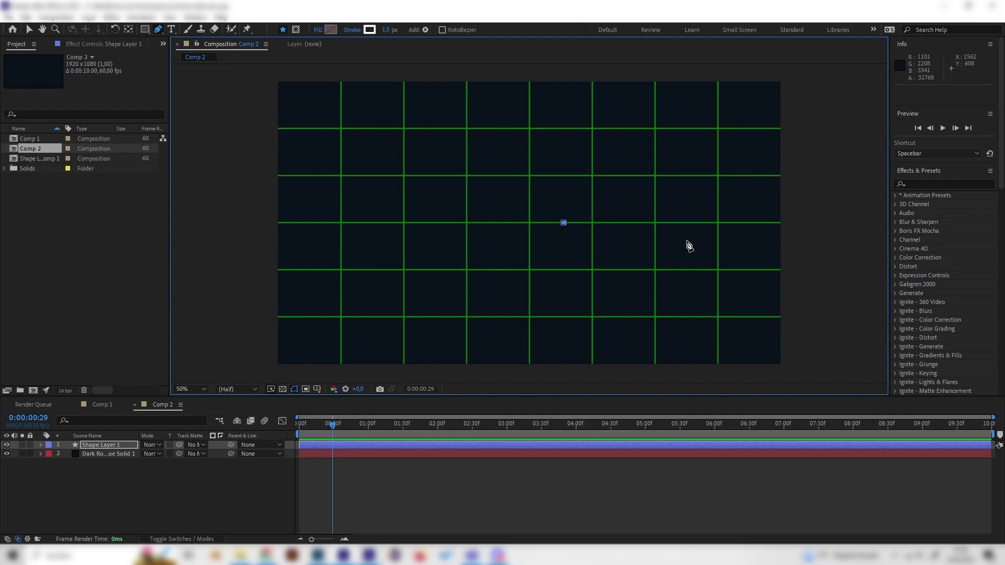
{"action": "left_click", "coordinate": [719, 223]}
- Turn off the proportional grid and deselect the shape layer
{"action": "left_click", "coordinate": [320, 389]}
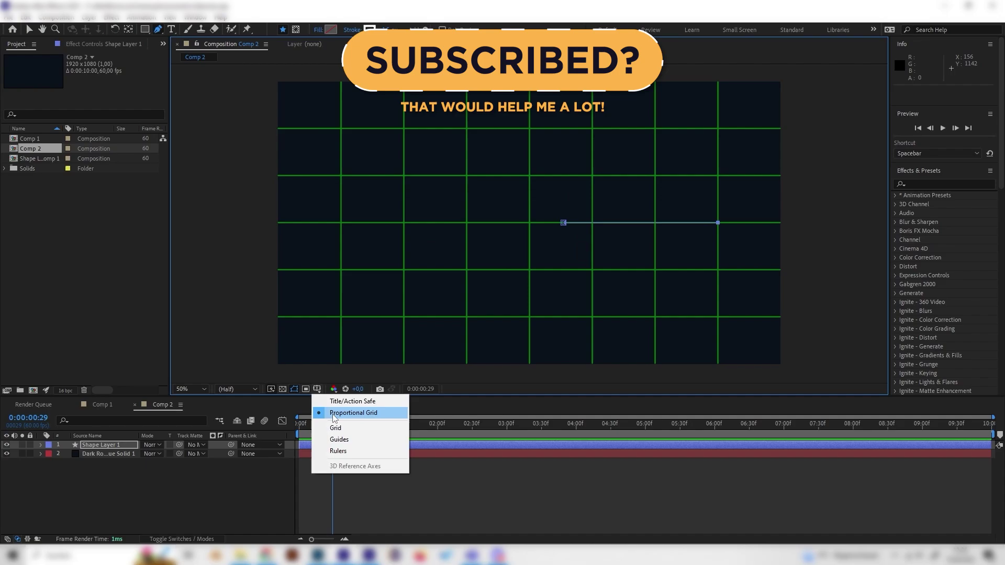
{"action": "left_click", "coordinate": [332, 412]}
{"action": "left_click", "coordinate": [332, 413]}
{"action": "left_click", "coordinate": [244, 483]}
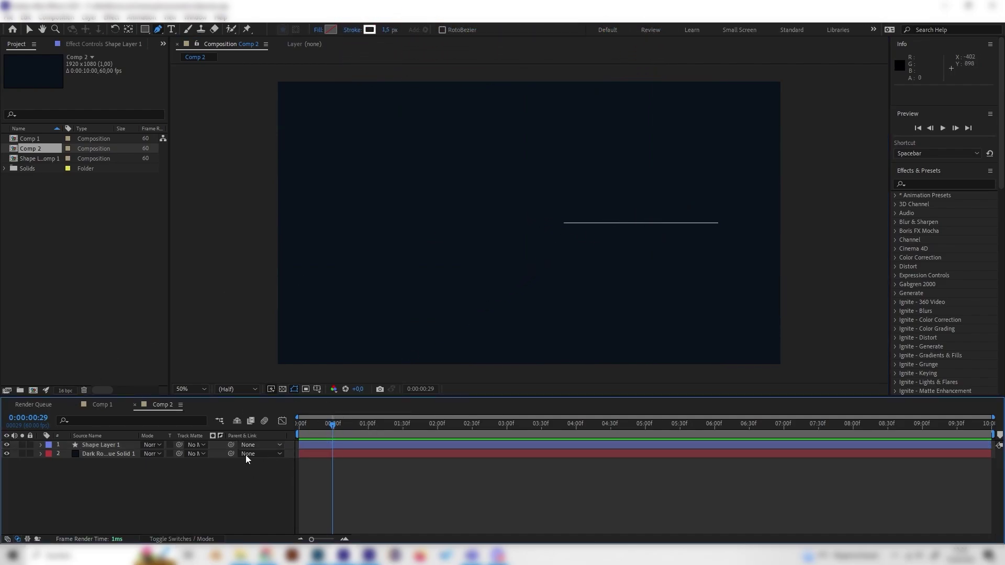
- Expand Shape Layer 1 down to the Stroke 1 properties of Shape 1
{"action": "left_click", "coordinate": [41, 444]}
{"action": "left_click", "coordinate": [99, 440]}
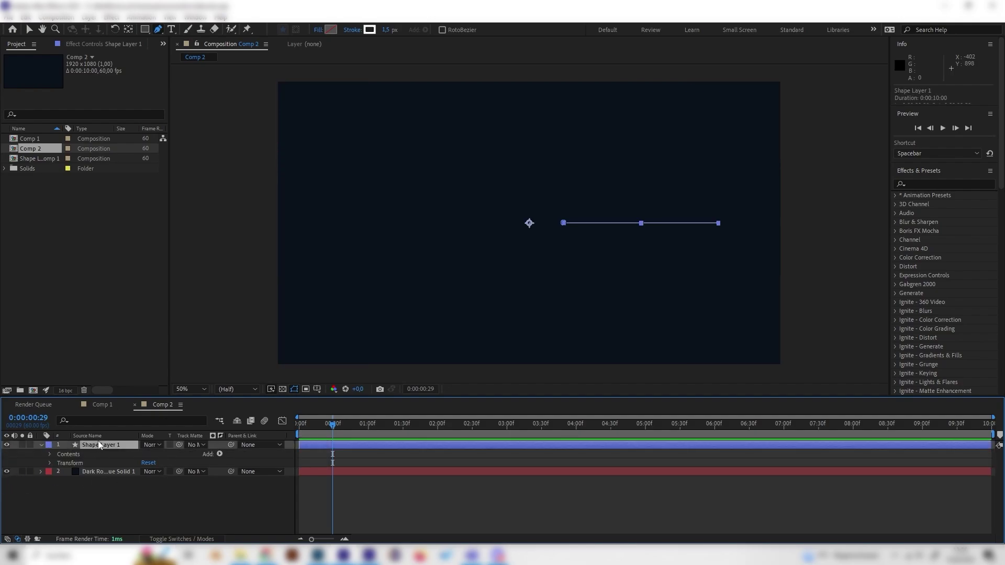
{"action": "left_click", "coordinate": [50, 454]}
{"action": "left_click", "coordinate": [58, 464]}
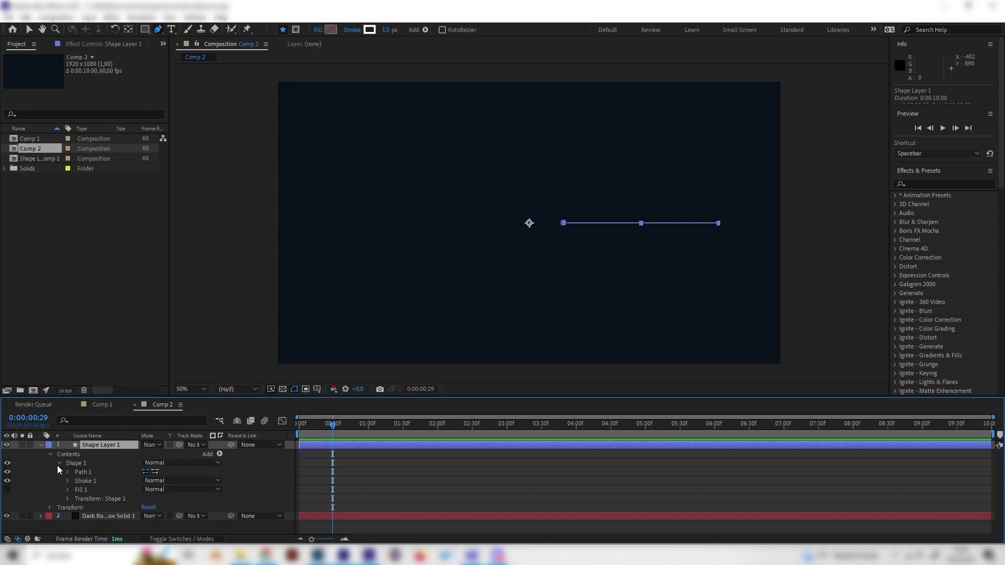
{"action": "left_click", "coordinate": [67, 481]}
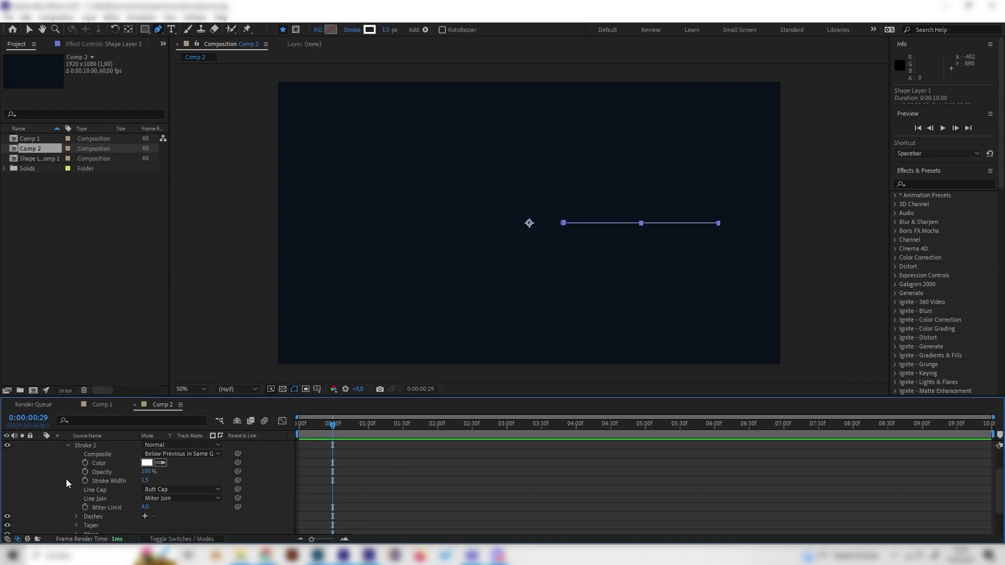
- Set the Stroke Width to 11, after first trying 15
{"action": "left_click", "coordinate": [147, 480]}
{"action": "type", "text": "15"}
{"action": "key", "text": "Return"}
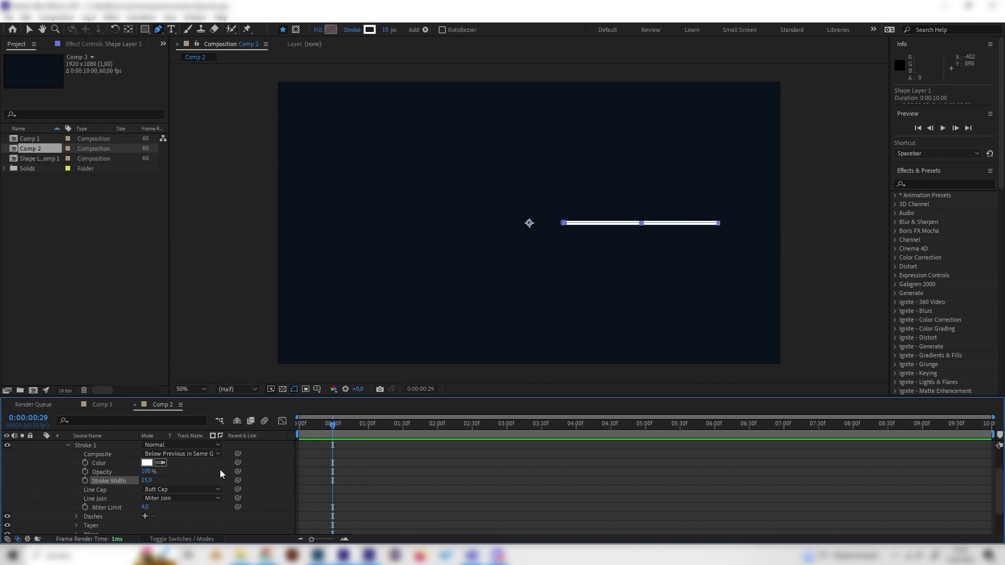
{"action": "left_click", "coordinate": [148, 480]}
{"action": "type", "text": "11"}
{"action": "key", "text": "Return"}
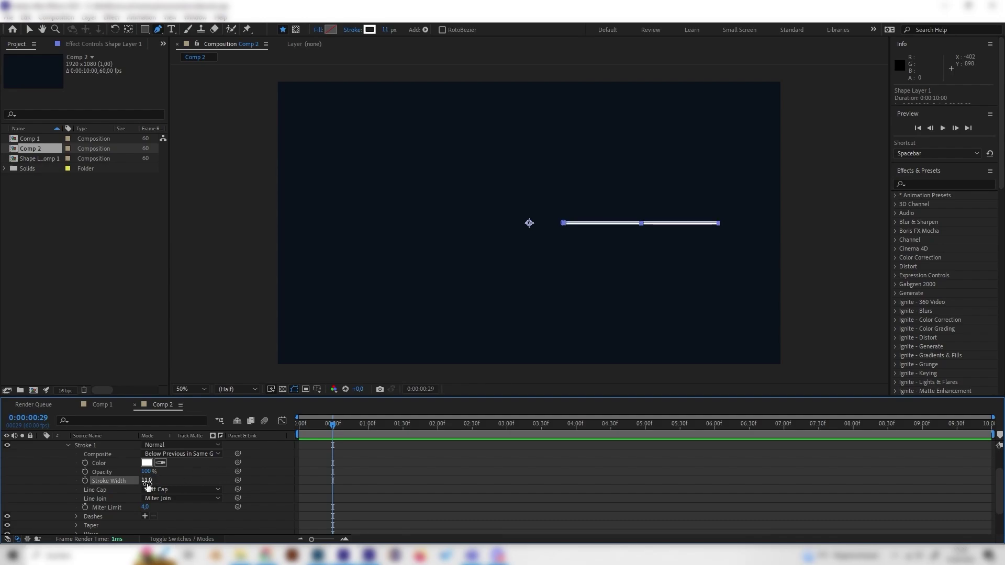
- Deselect the layer and move the current time back toward the start
{"action": "left_click", "coordinate": [256, 475]}
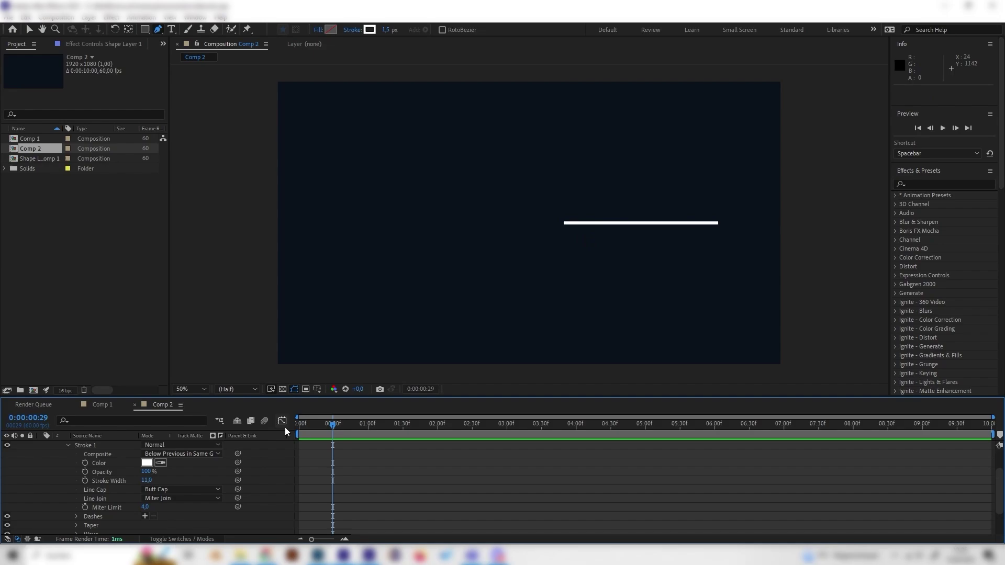
{"action": "left_click", "coordinate": [305, 425]}
{"action": "left_click_drag", "start_coordinate": [304, 429], "coordinate": [268, 438]}
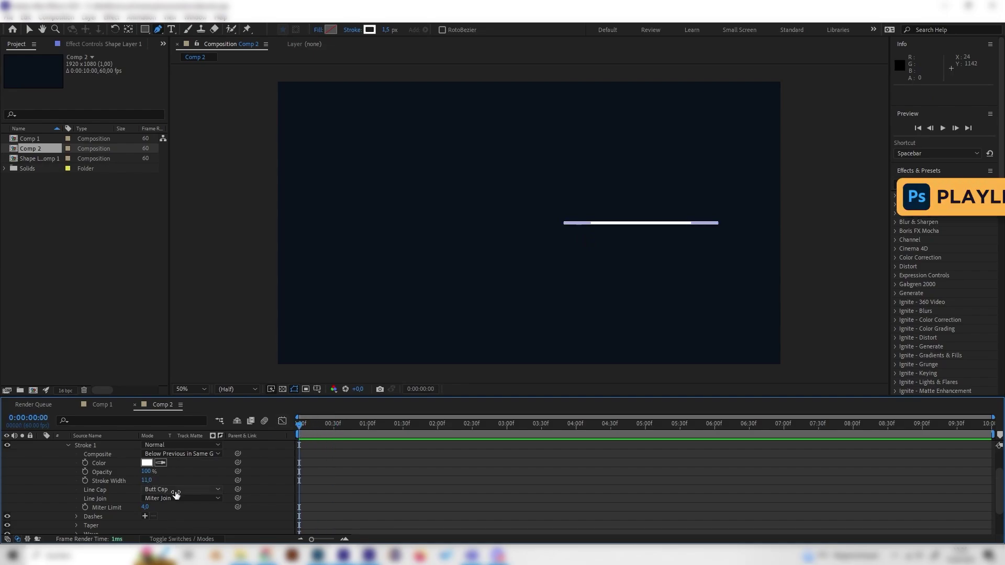
{"action": "scroll", "coordinate": [215, 452], "scroll_direction": "up", "scroll_amount": 2}
- Add Trim Paths to the shape and keyframe its End at 0% at 0:00
{"action": "left_click", "coordinate": [218, 454]}
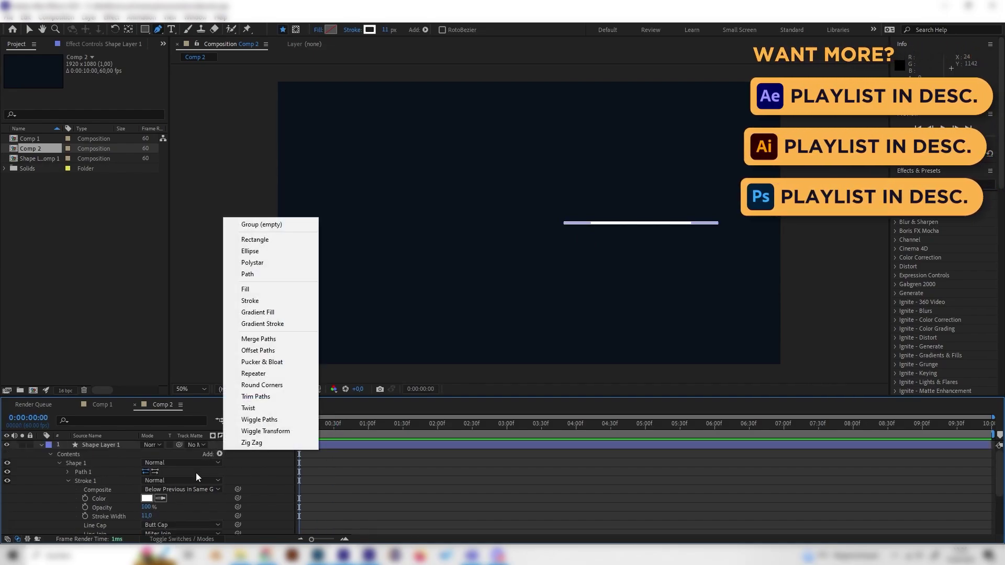
{"action": "left_click", "coordinate": [256, 397]}
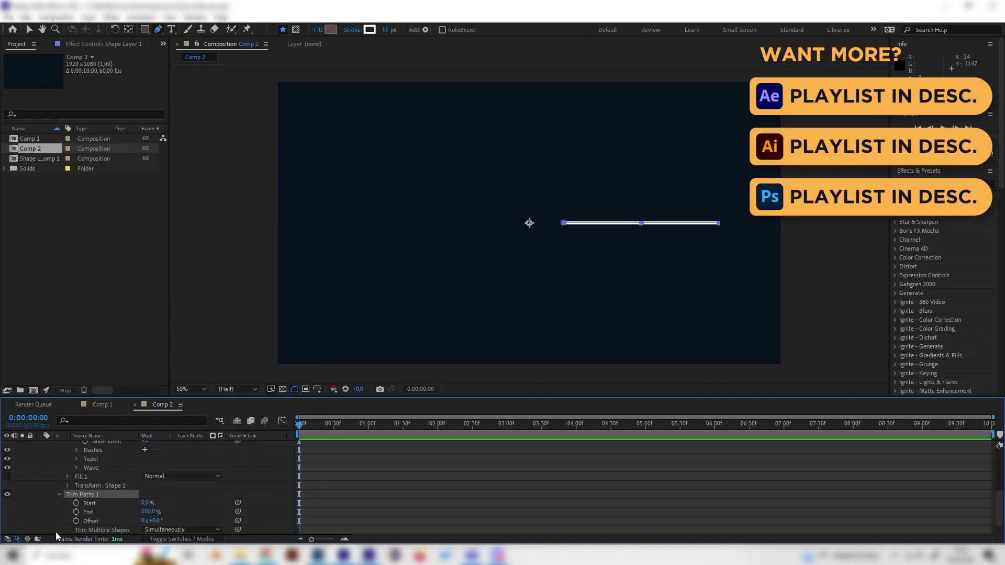
{"action": "scroll", "coordinate": [108, 512], "scroll_direction": "down", "scroll_amount": 1}
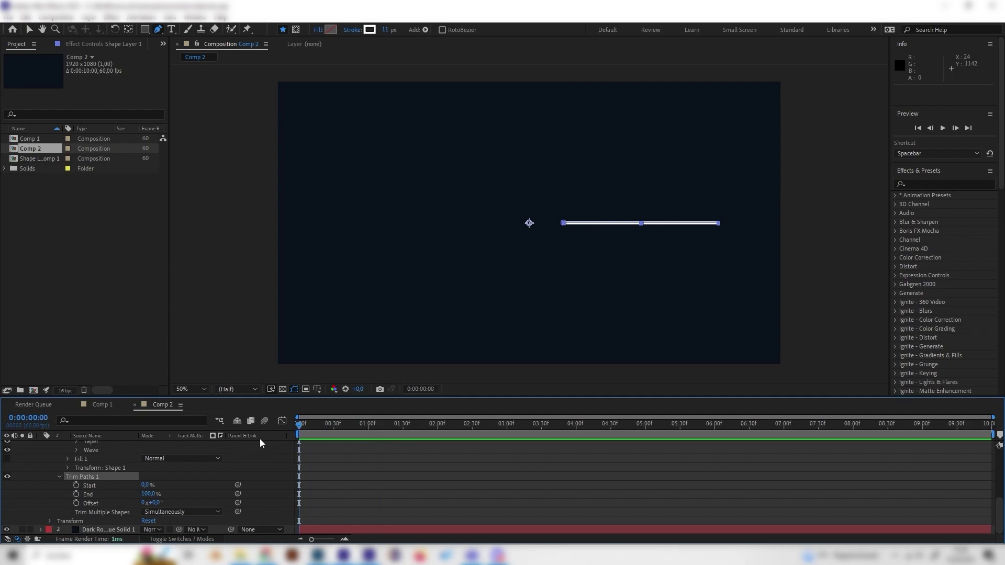
{"action": "left_click", "coordinate": [146, 495]}
{"action": "type", "text": "0"}
{"action": "key", "text": "Return"}
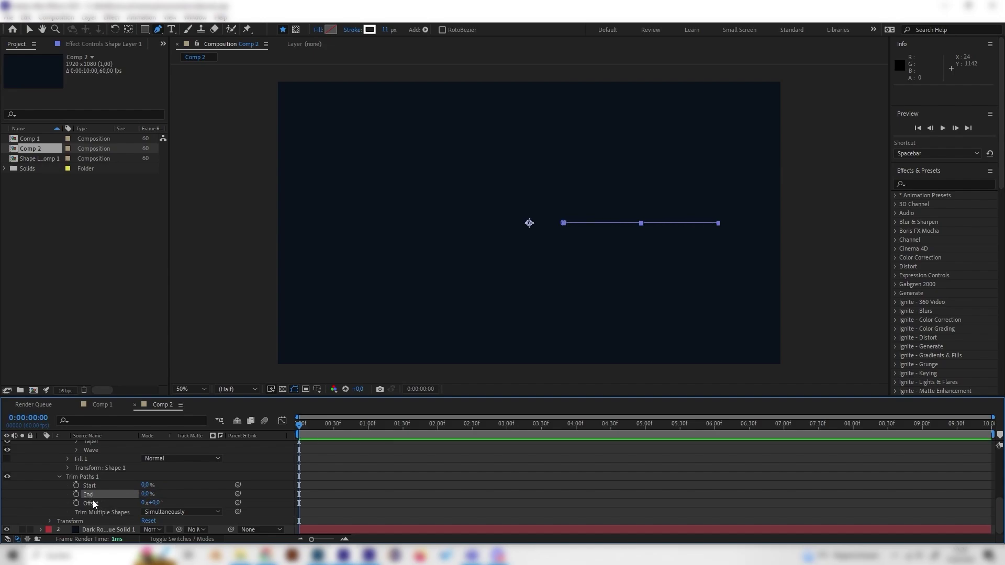
{"action": "left_click", "coordinate": [77, 494]}
- At 1:31 raise End so the line draws in, then preview the draw-on
{"action": "left_click", "coordinate": [404, 423]}
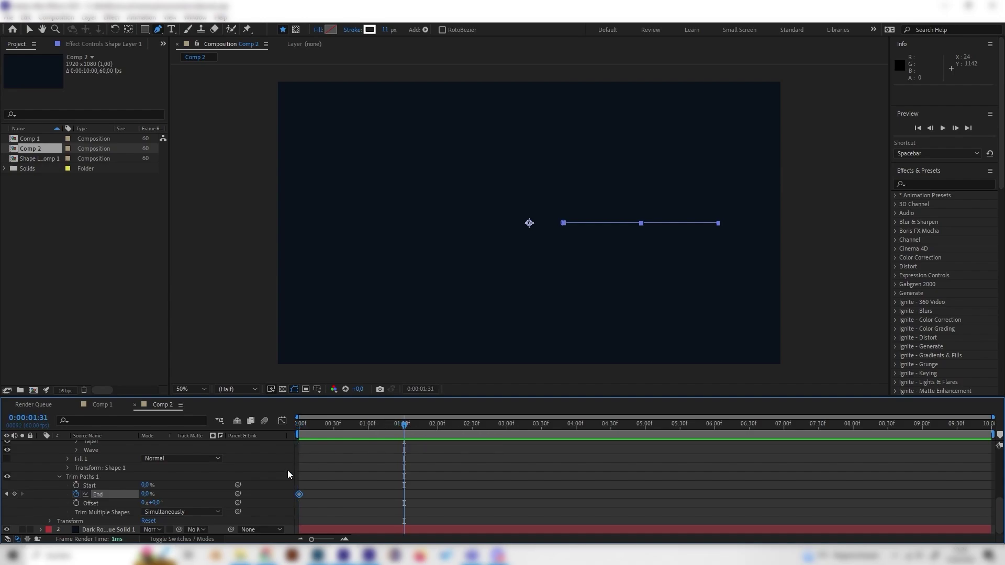
{"action": "left_click_drag", "start_coordinate": [146, 495], "coordinate": [158, 491]}
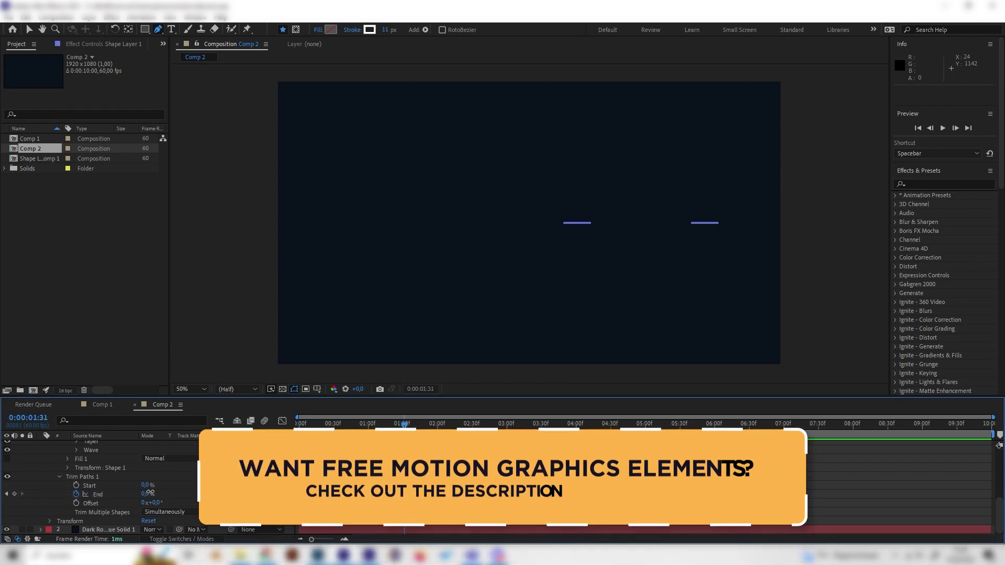
{"action": "key", "text": "space"}
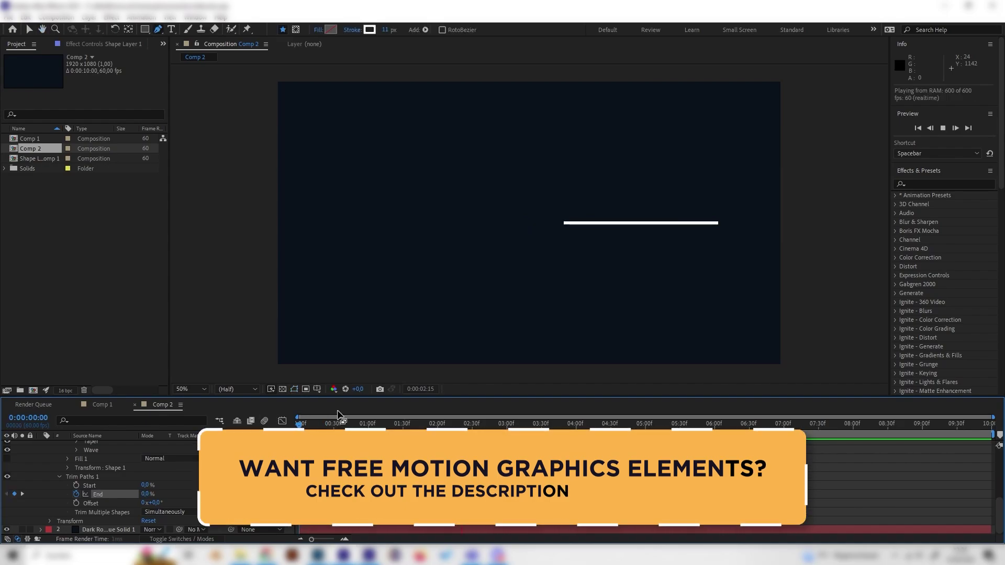
- Open the Graph Editor for Trim Paths End and apply Easy Ease to both keyframes
{"action": "left_click", "coordinate": [303, 422]}
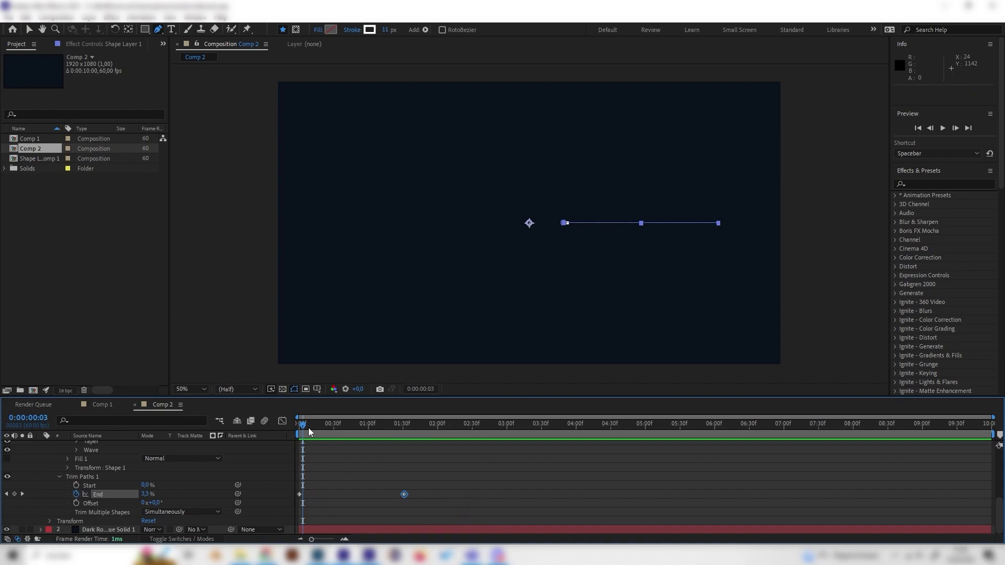
{"action": "left_click_drag", "start_coordinate": [309, 428], "coordinate": [327, 425]}
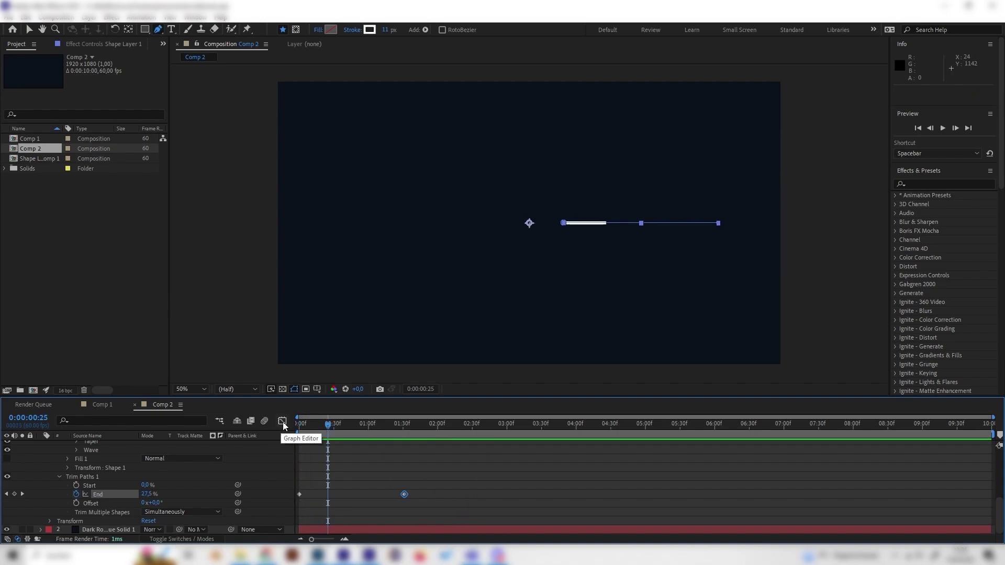
{"action": "left_click", "coordinate": [282, 422]}
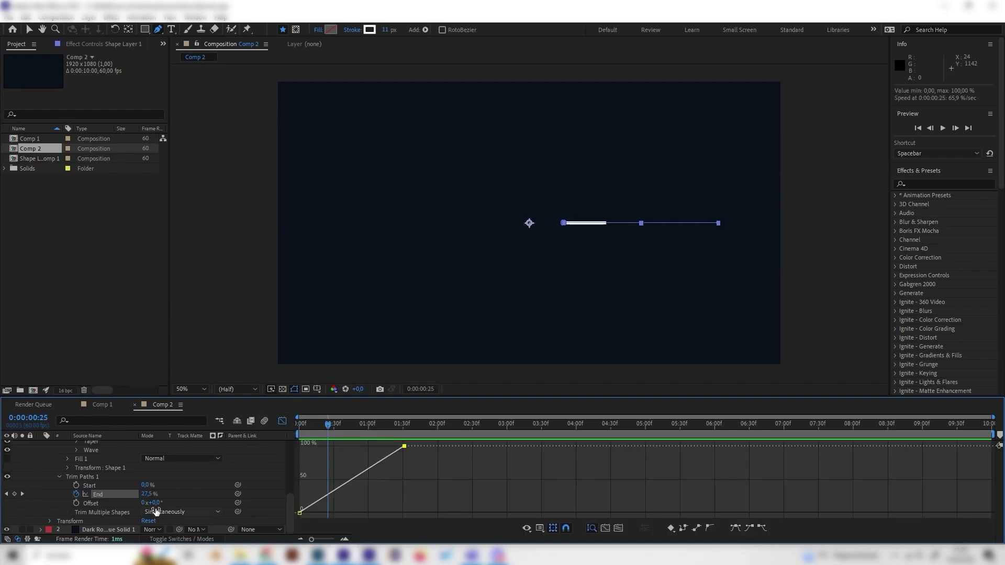
{"action": "left_click", "coordinate": [120, 494]}
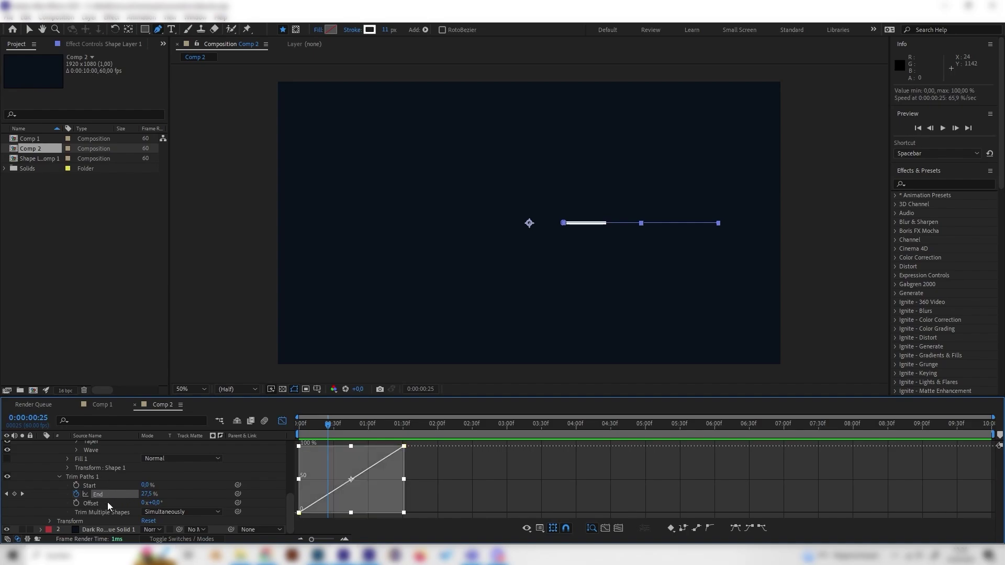
{"action": "left_click", "coordinate": [734, 533]}
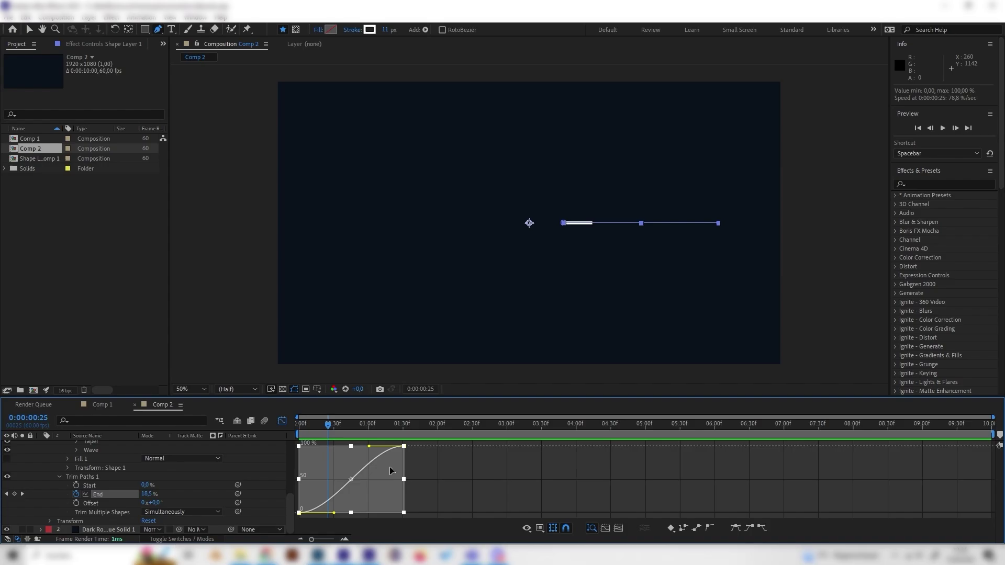
- Reshape the End curve so the line starts fast and eases out, then preview and return to the layer timeline at 1:17
{"action": "key", "text": "v"}
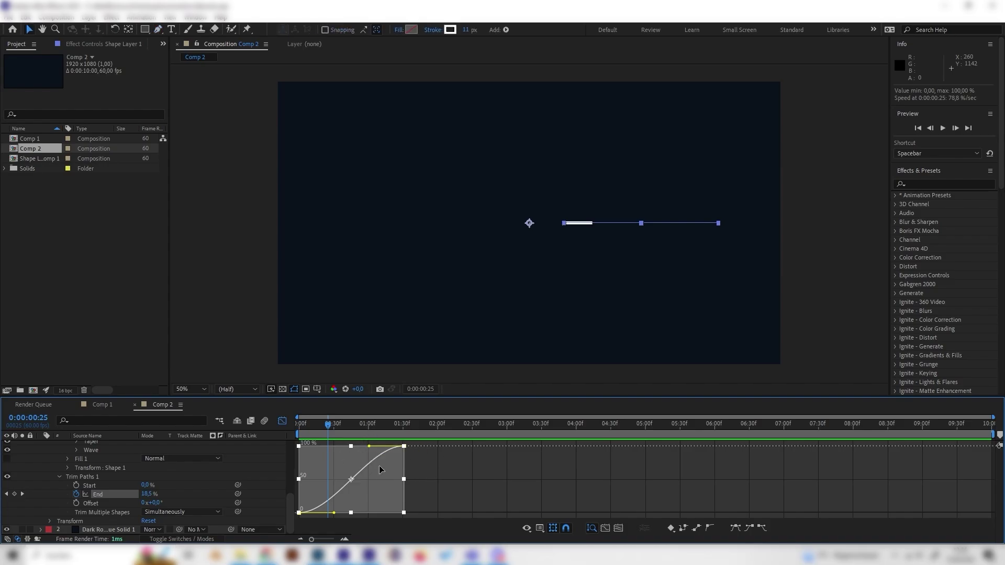
{"action": "left_click", "coordinate": [449, 487]}
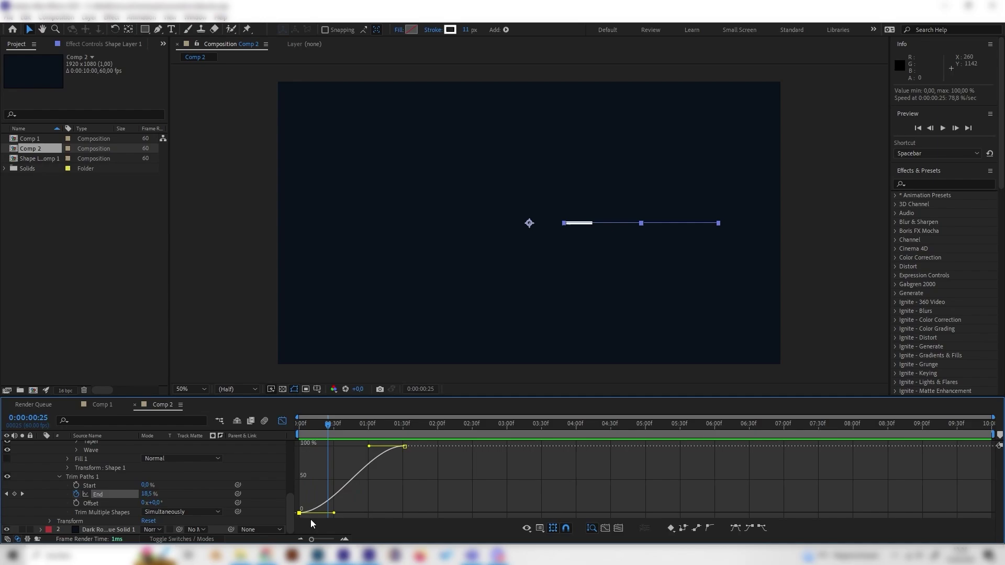
{"action": "mouse_move", "coordinate": [334, 513]}
{"action": "left_mouse_down"}
{"action": "mouse_move", "coordinate": [290, 452]}
{"action": "mouse_move", "coordinate": [310, 429]}
{"action": "mouse_move", "coordinate": [303, 441]}
{"action": "left_mouse_up"}
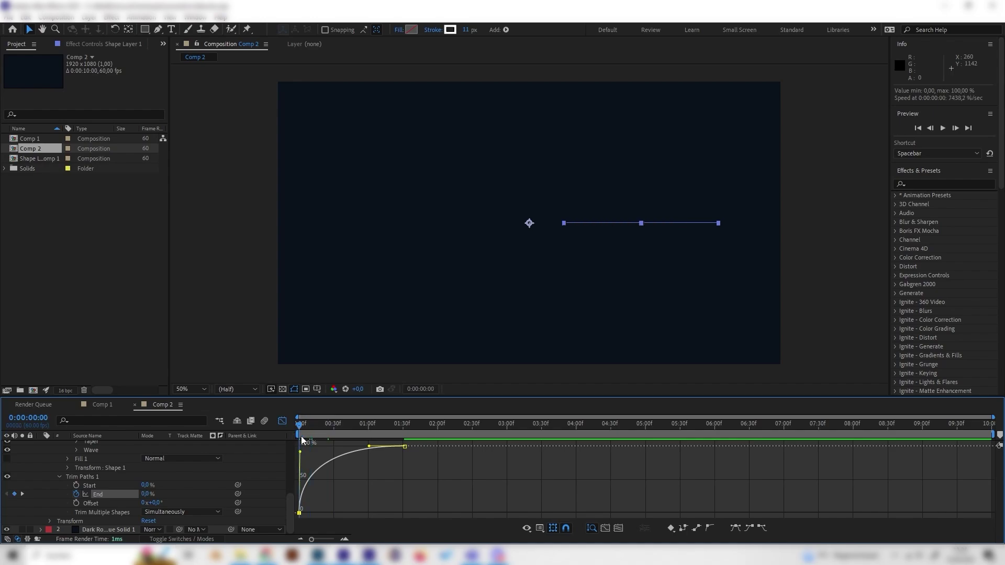
{"action": "key", "text": "space"}
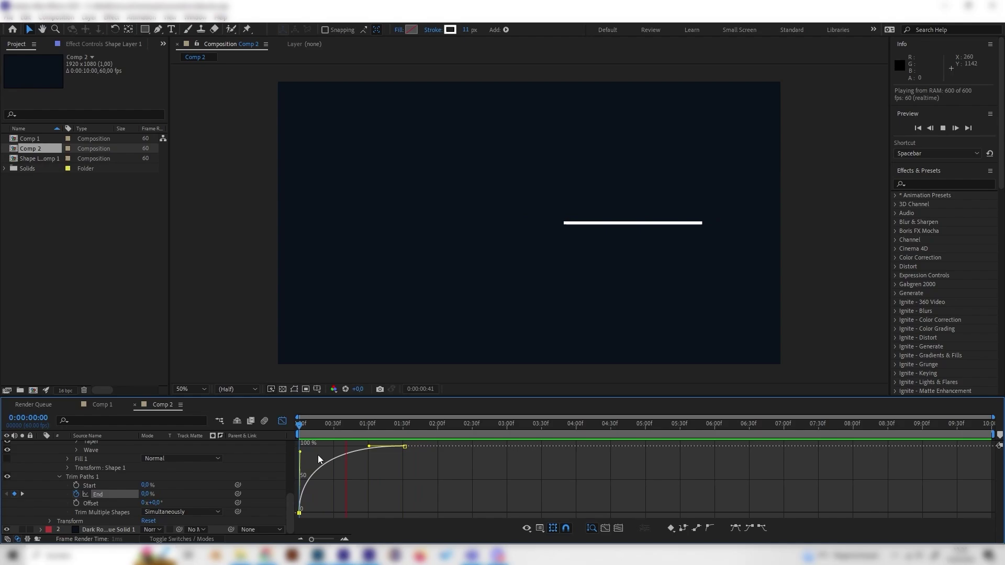
{"action": "key", "text": "space"}
{"action": "key", "text": "space"}
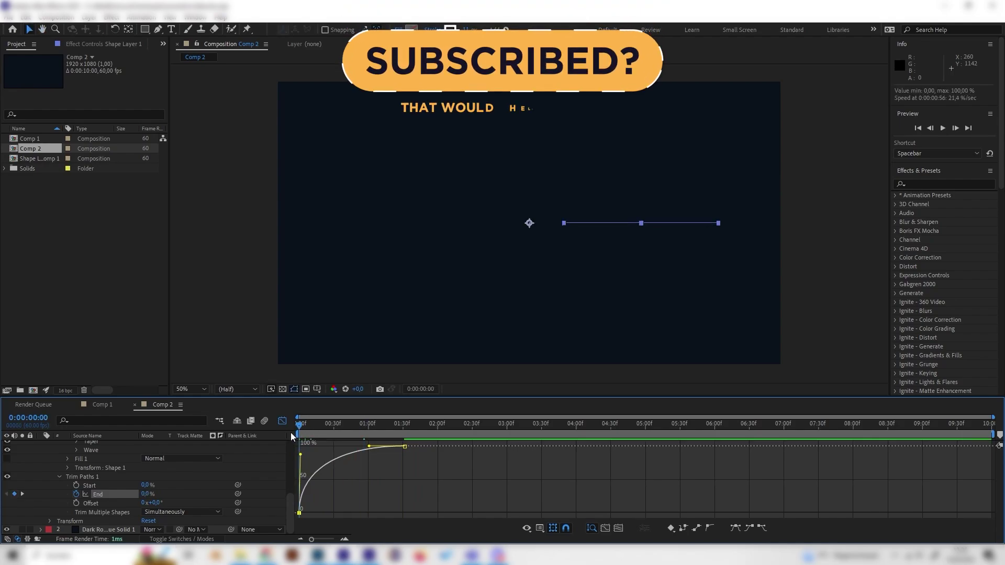
{"action": "key", "text": "shift+F3"}
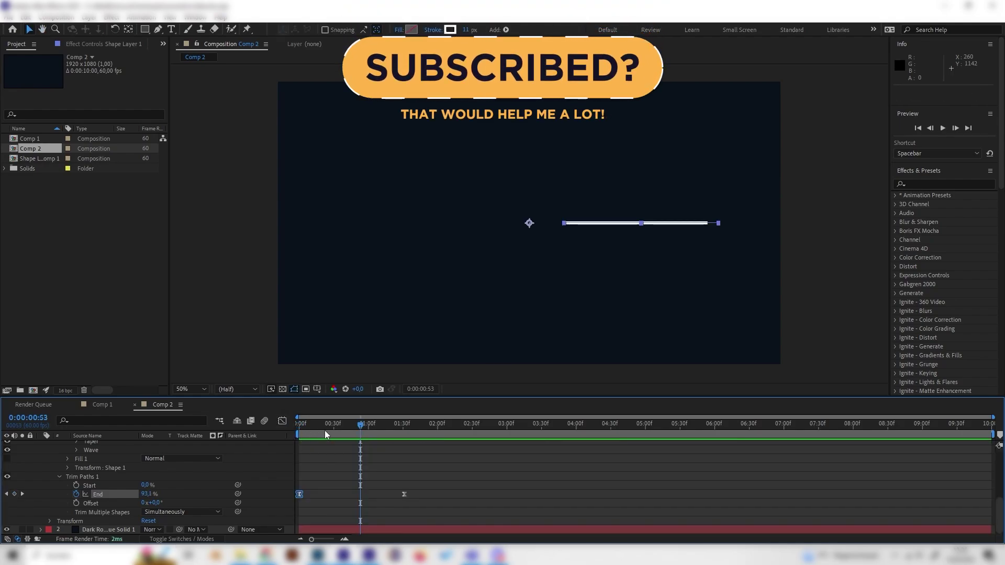
{"action": "key", "text": "space"}
{"action": "left_click_drag", "start_coordinate": [412, 435], "coordinate": [388, 435]}
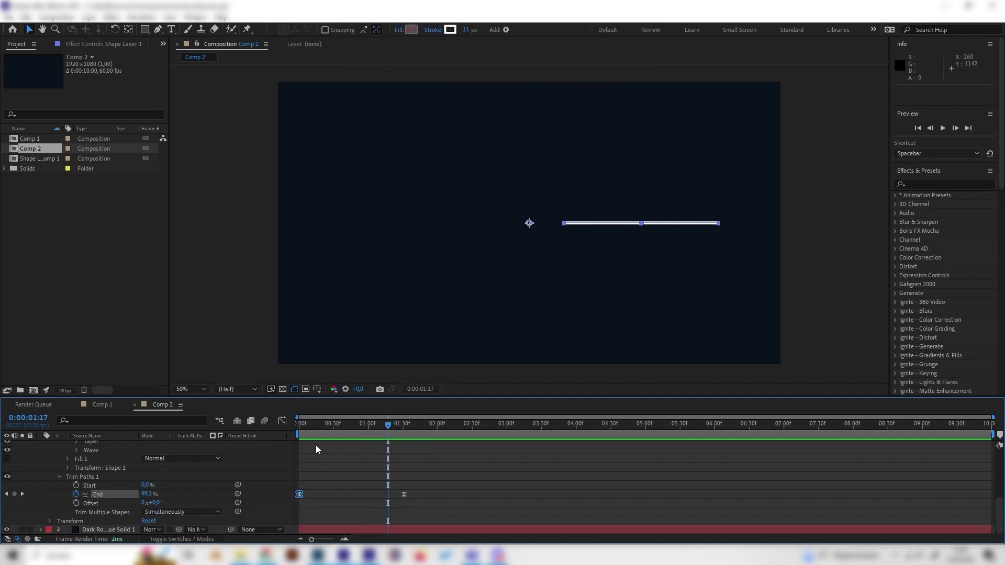
- Set a Trim Paths Start keyframe at 0:00:00:14
{"action": "left_click", "coordinate": [199, 490]}
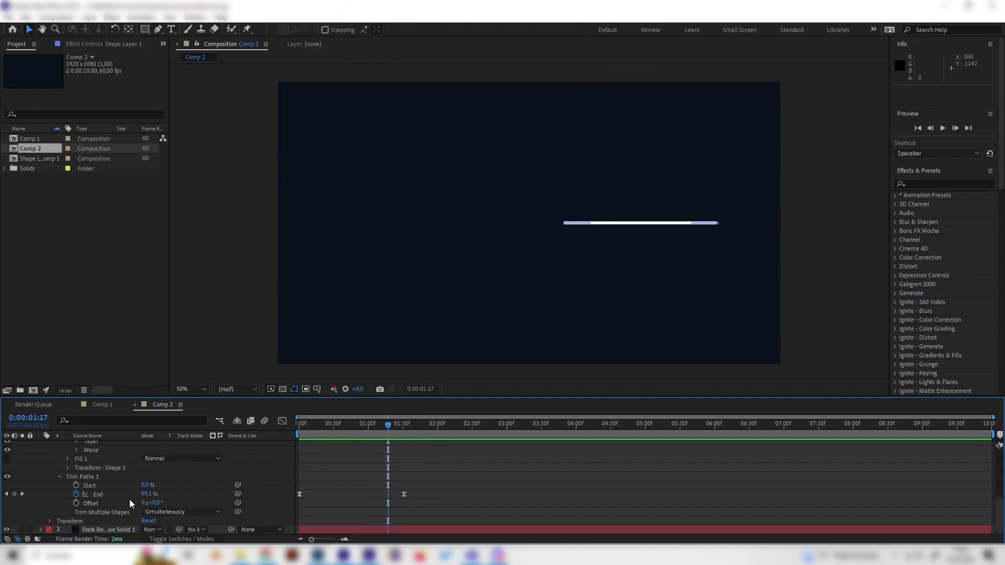
{"action": "left_click", "coordinate": [105, 486]}
{"action": "left_click_drag", "start_coordinate": [304, 424], "coordinate": [309, 426]}
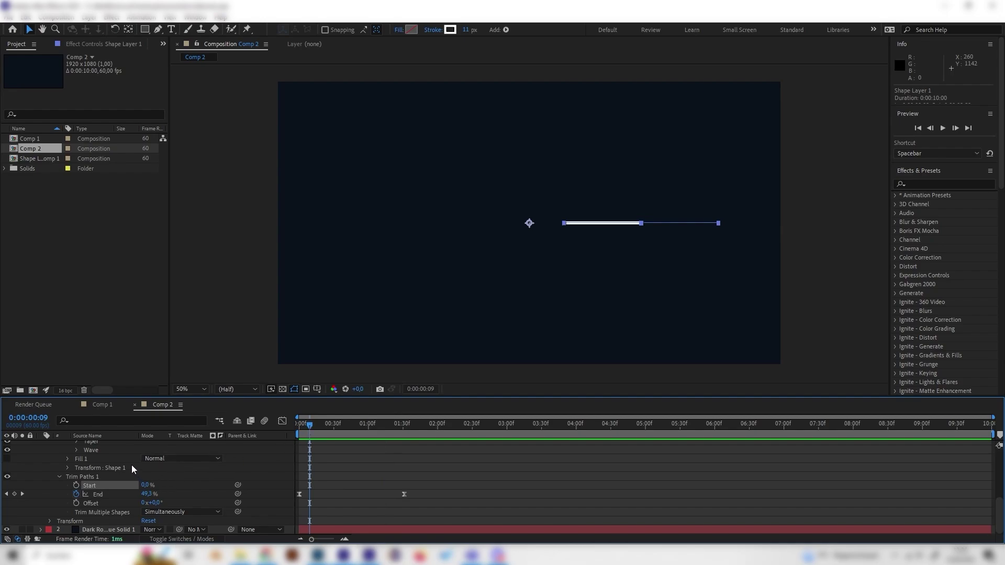
{"action": "left_click_drag", "start_coordinate": [310, 426], "coordinate": [316, 425]}
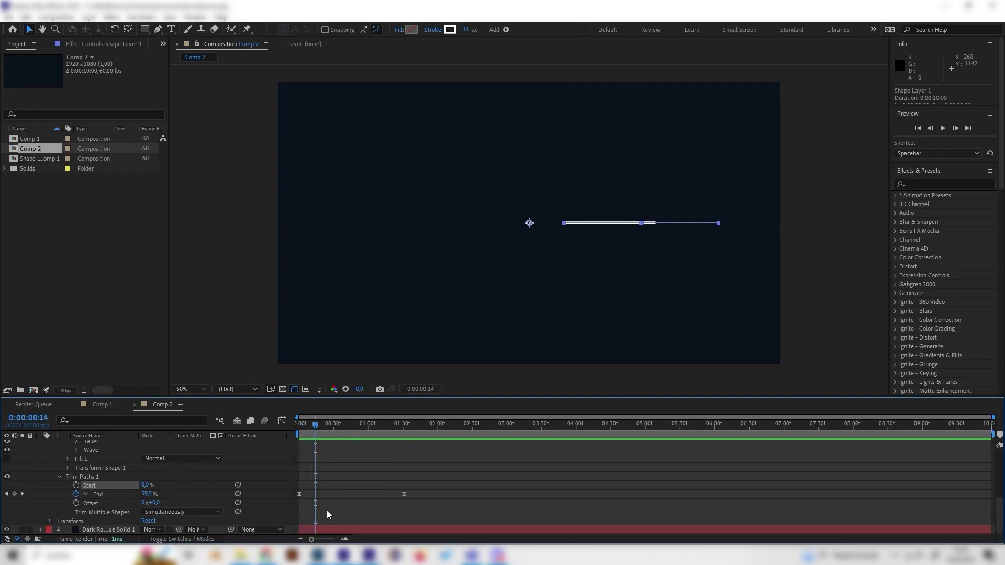
{"action": "left_click", "coordinate": [76, 485]}
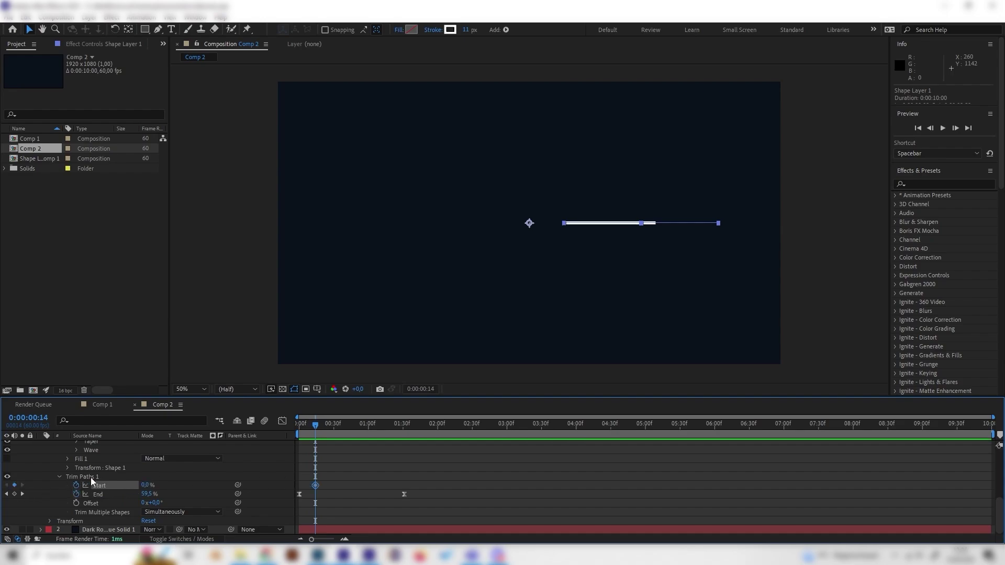
- At 0:00:01:31 raise Start to 100% and preview the line streaking out and vanishing
{"action": "left_click", "coordinate": [404, 430]}
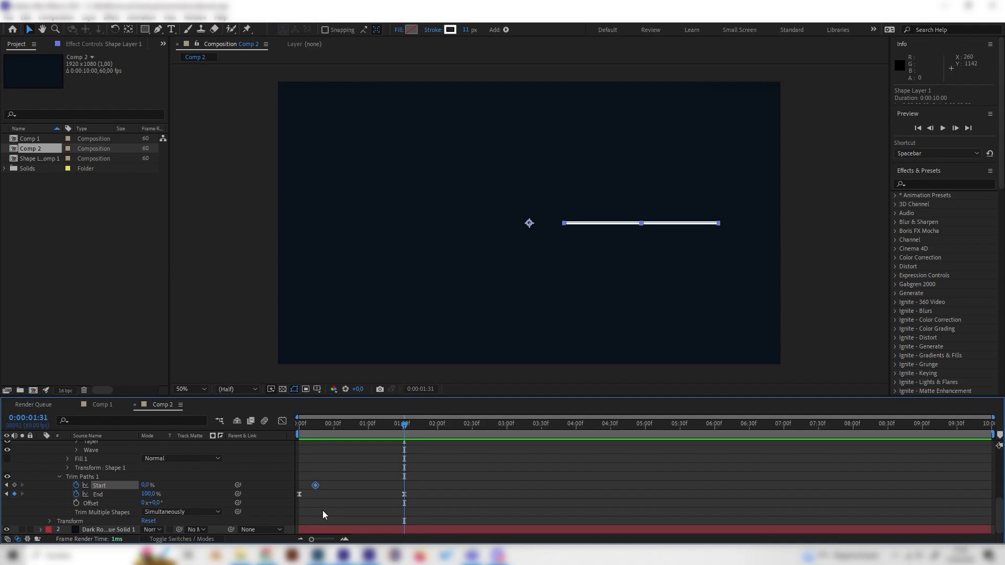
{"action": "left_click_drag", "start_coordinate": [146, 488], "coordinate": [356, 470]}
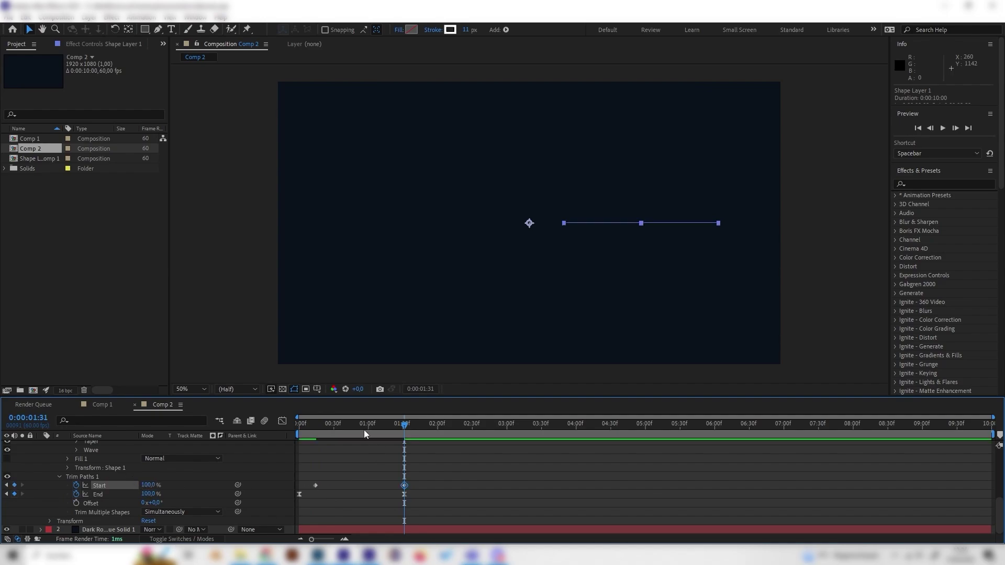
{"action": "key", "text": "space"}
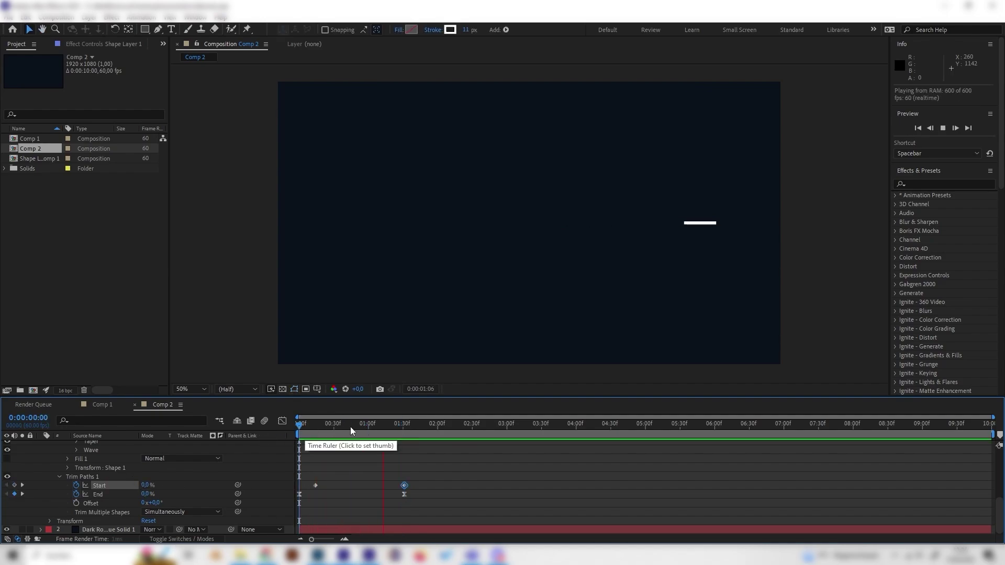
{"action": "key", "text": "space"}
{"action": "mouse_move", "coordinate": [366, 427]}
{"action": "left_mouse_down"}
{"action": "mouse_move", "coordinate": [280, 431]}
{"action": "mouse_move", "coordinate": [327, 435]}
{"action": "left_mouse_up"}
{"action": "key", "text": "space"}
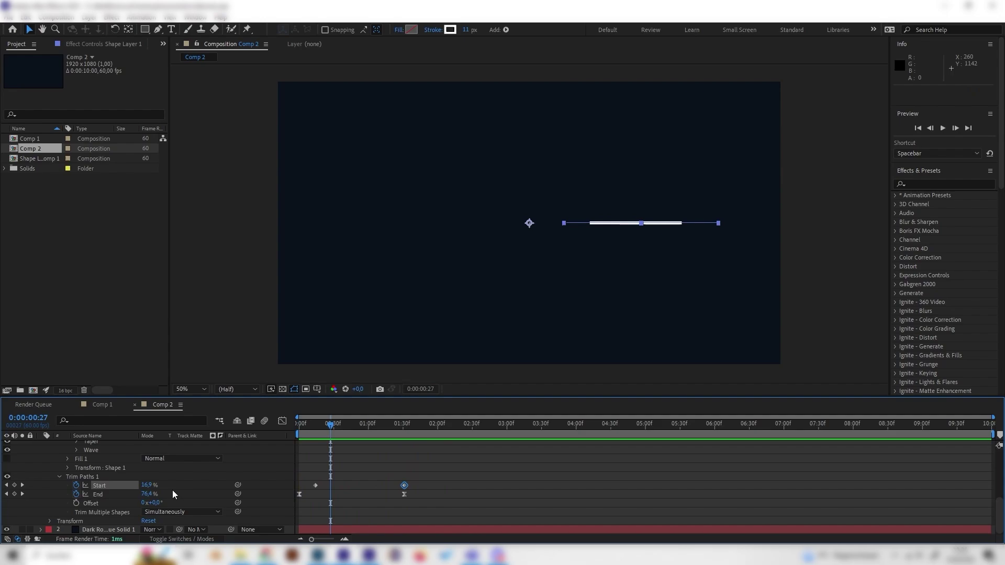
- Scrub Comp 1 to compare its animation, then return to Comp 2
{"action": "left_click", "coordinate": [102, 404]}
{"action": "left_click_drag", "start_coordinate": [442, 425], "coordinate": [334, 429]}
{"action": "left_click", "coordinate": [164, 407]}
- At 0:00:00:29, collapse Shape 1 and Trim Paths 1 and add a Repeater to the shape layer
{"action": "left_click", "coordinate": [332, 426]}
{"action": "scroll", "coordinate": [104, 481], "scroll_direction": "up", "scroll_amount": 2}
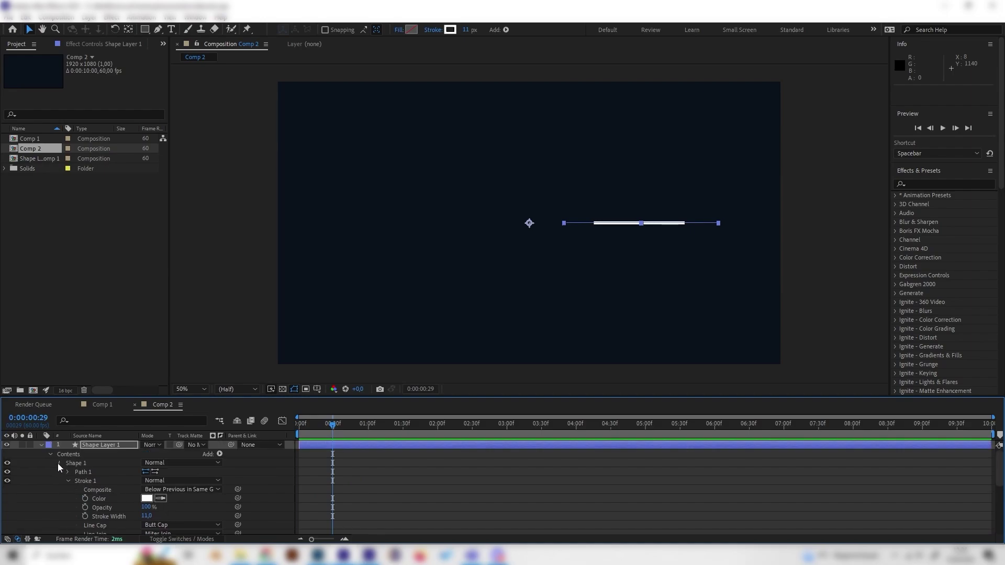
{"action": "left_click", "coordinate": [58, 463]}
{"action": "left_click", "coordinate": [59, 472]}
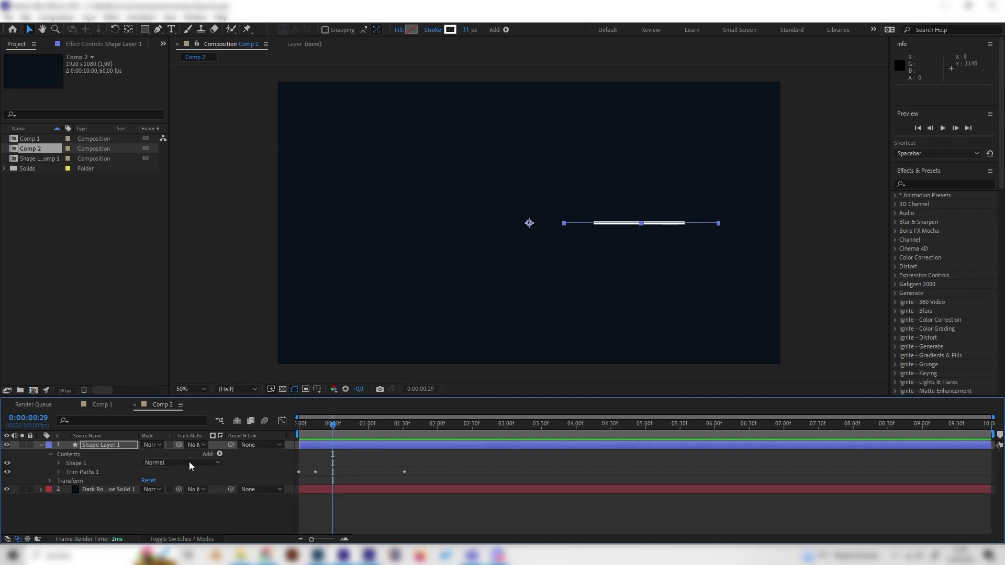
{"action": "left_click", "coordinate": [220, 455]}
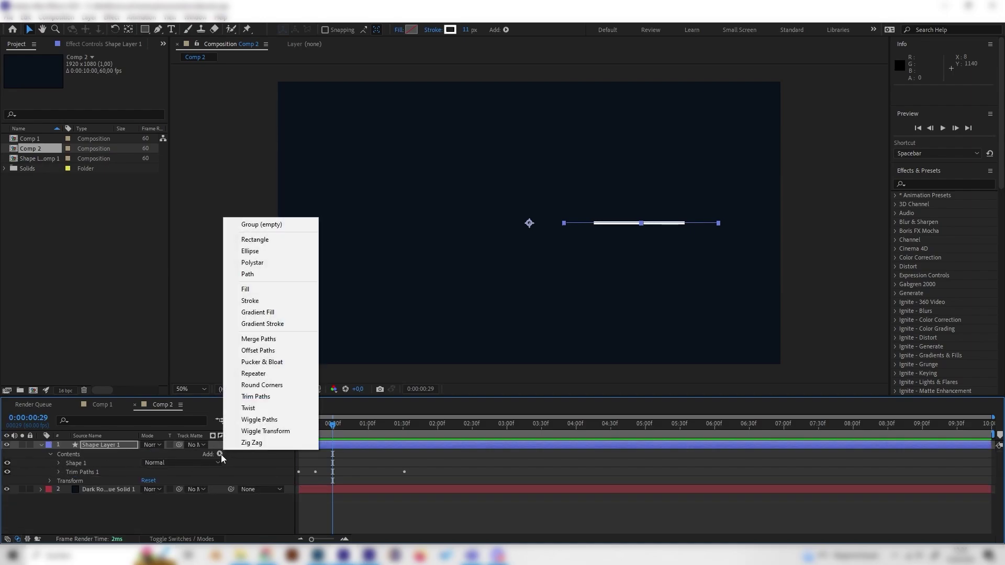
{"action": "left_click", "coordinate": [262, 373]}
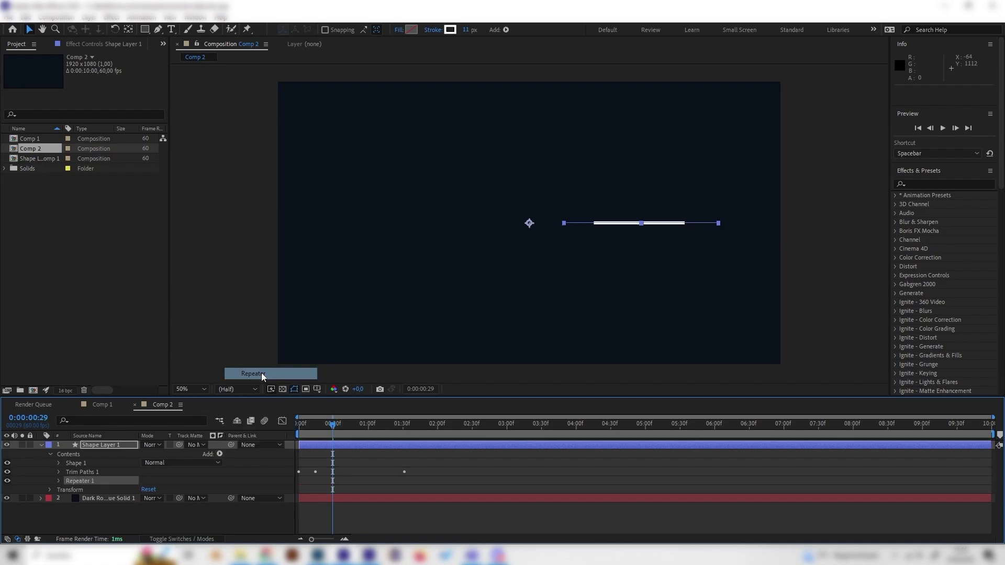
- Set the Repeater's transform Position to 0 and Rotation to 60°, then inspect the copies
{"action": "left_click", "coordinate": [58, 482]}
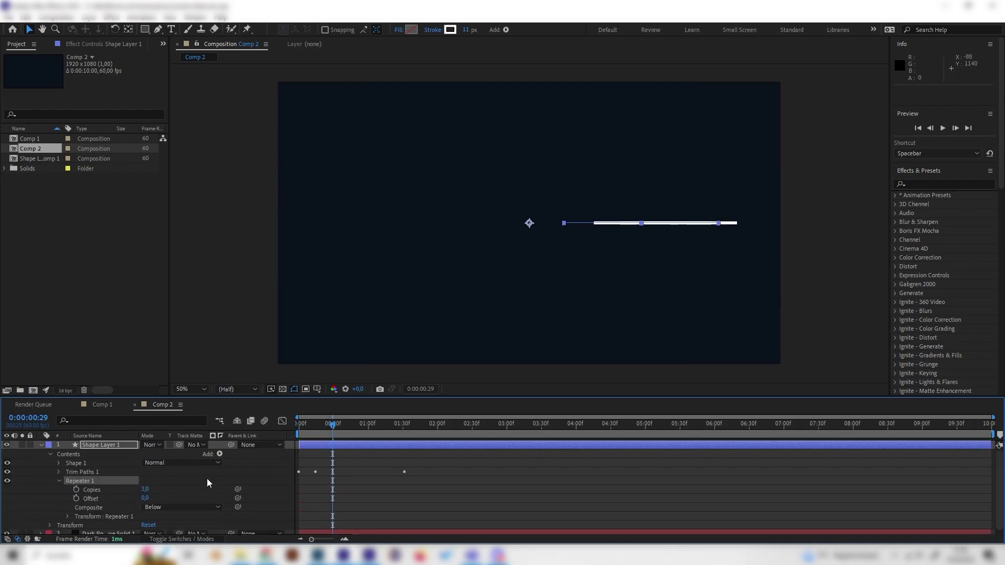
{"action": "left_click", "coordinate": [67, 517]}
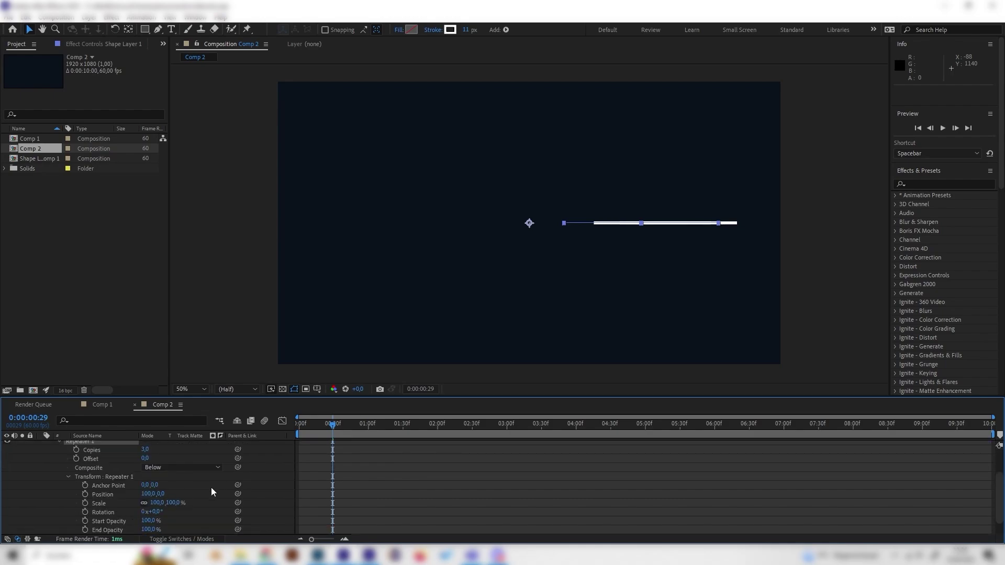
{"action": "left_click", "coordinate": [149, 494]}
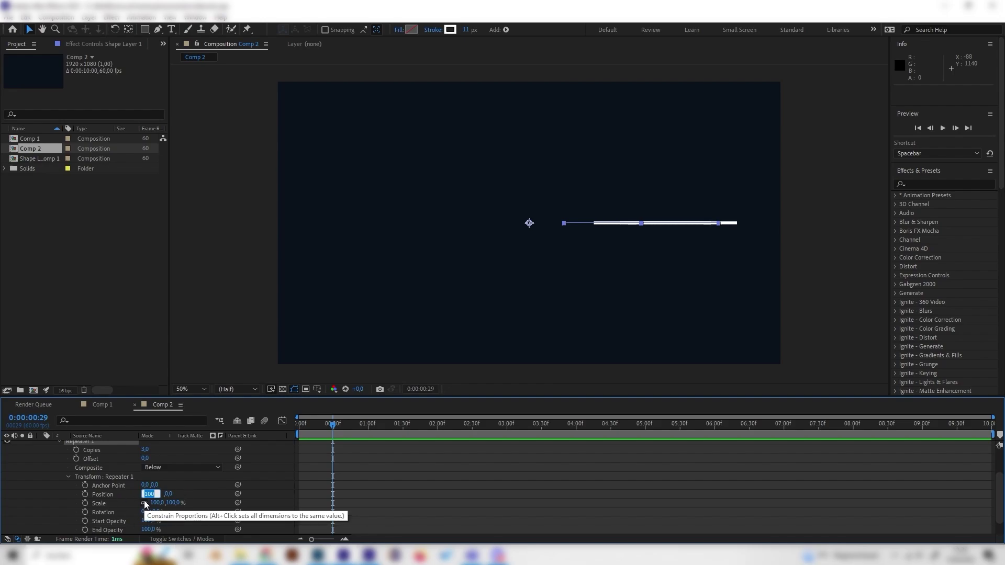
{"action": "type", "text": "0"}
{"action": "key", "text": "Return"}
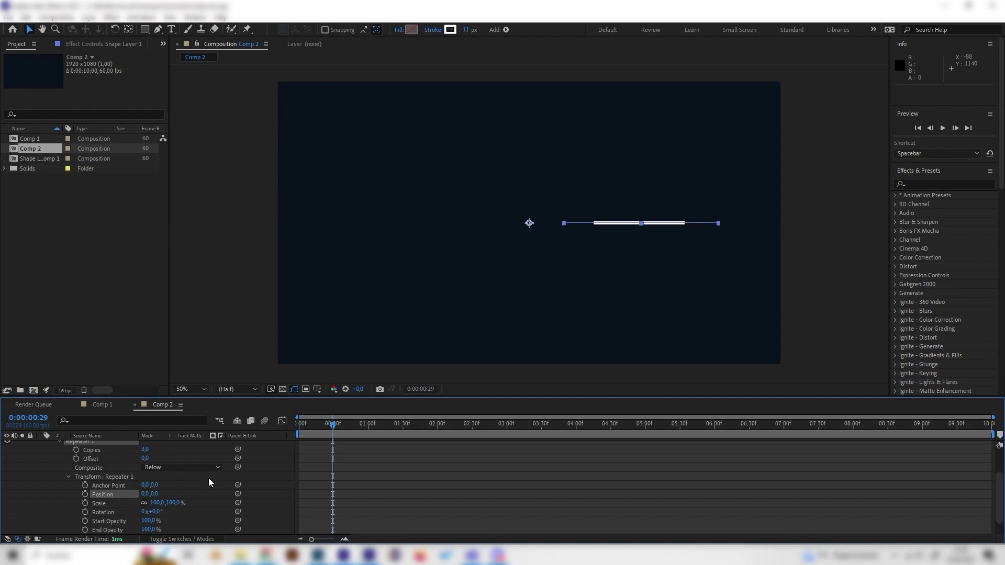
{"action": "left_click", "coordinate": [157, 511]}
{"action": "type", "text": "60"}
{"action": "key", "text": "Return"}
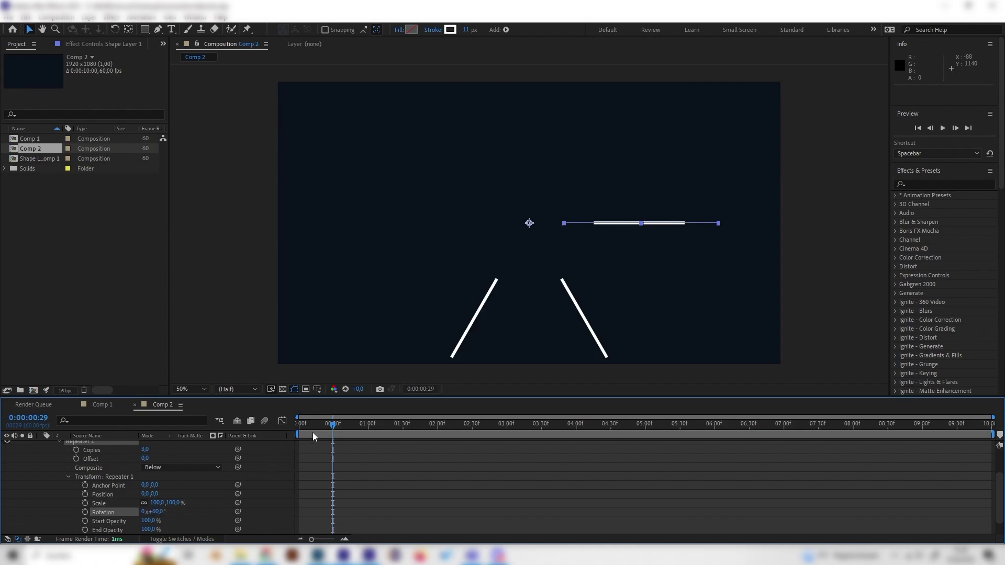
{"action": "mouse_move", "coordinate": [309, 425]}
{"action": "left_mouse_down"}
{"action": "mouse_move", "coordinate": [363, 425]}
{"action": "mouse_move", "coordinate": [308, 422]}
{"action": "left_mouse_up"}
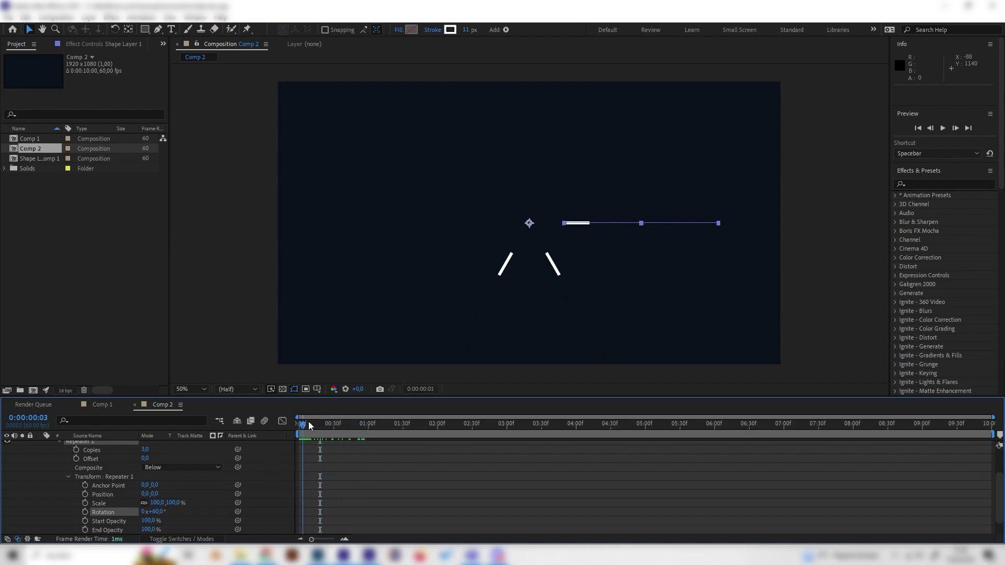
{"action": "key", "text": "space"}
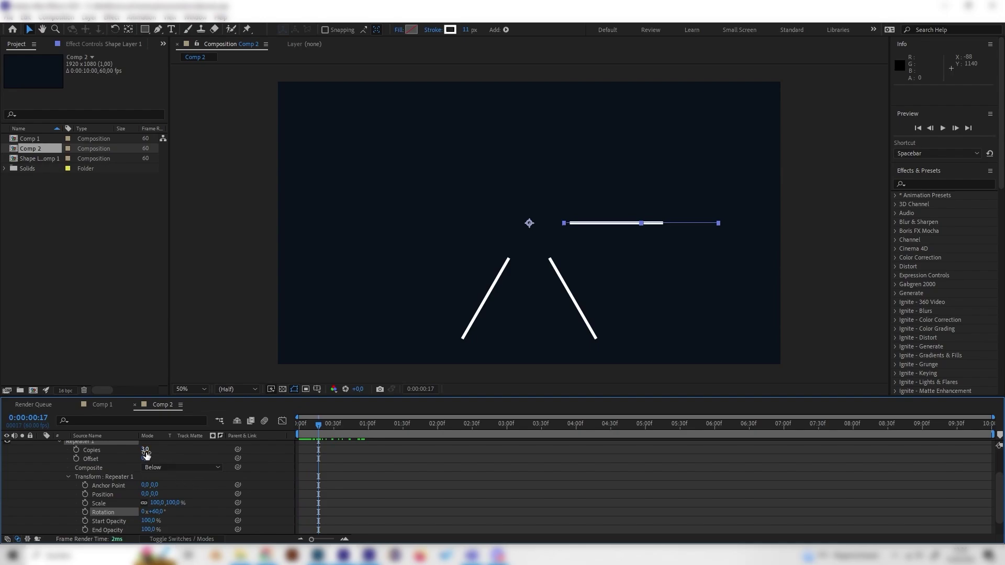
{"action": "left_click", "coordinate": [145, 450]}
- Set the Repeater to 6 copies and preview the six-line burst from frame 0
{"action": "type", "text": "6"}
{"action": "left_click", "coordinate": [121, 452]}
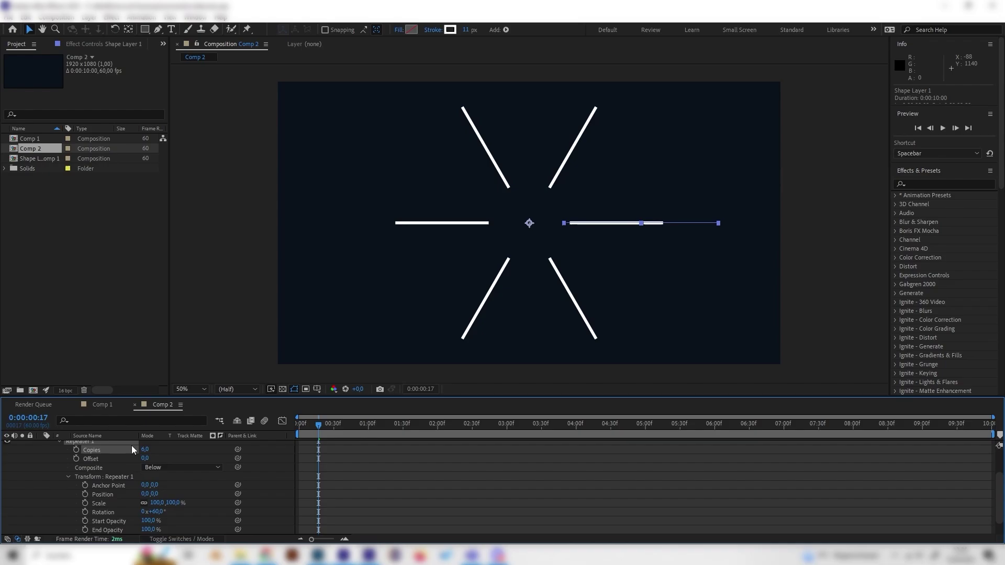
{"action": "left_click_drag", "start_coordinate": [311, 433], "coordinate": [296, 430]}
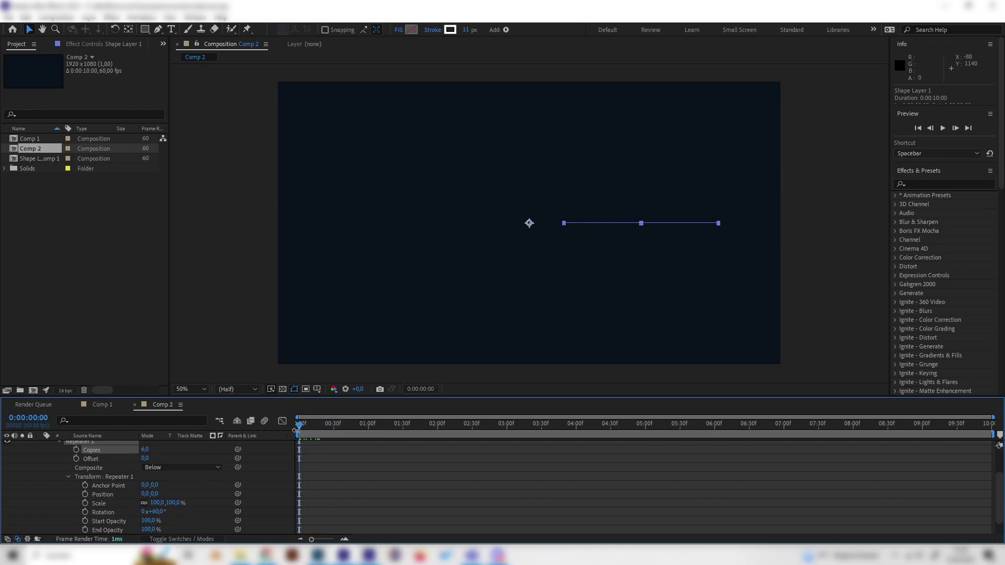
{"action": "key", "text": "space"}
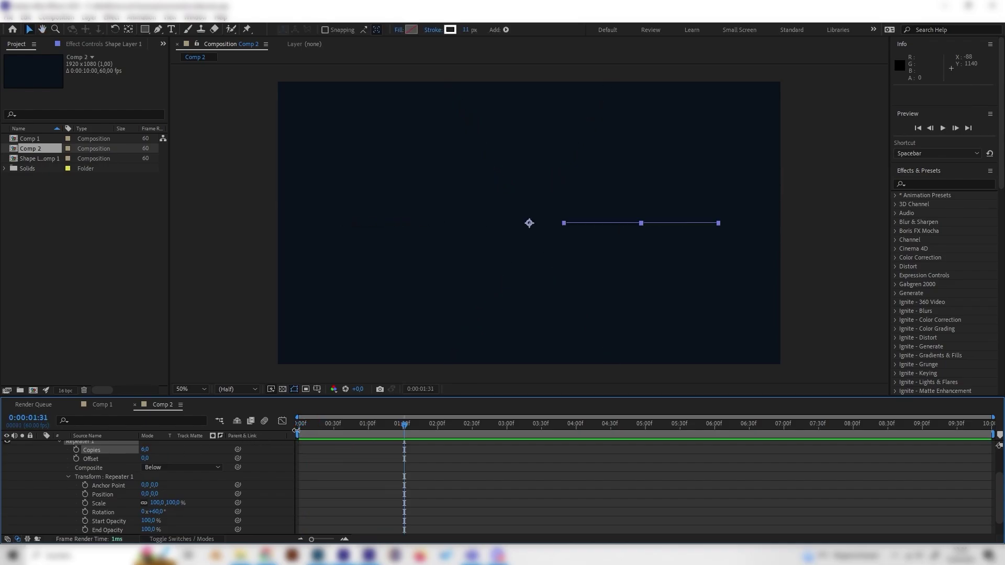
- Scale Shape Layer 1 down to 65% and preview the smaller burst
{"action": "scroll", "coordinate": [100, 461], "scroll_direction": "up", "scroll_amount": 5}
{"action": "left_click", "coordinate": [41, 445]}
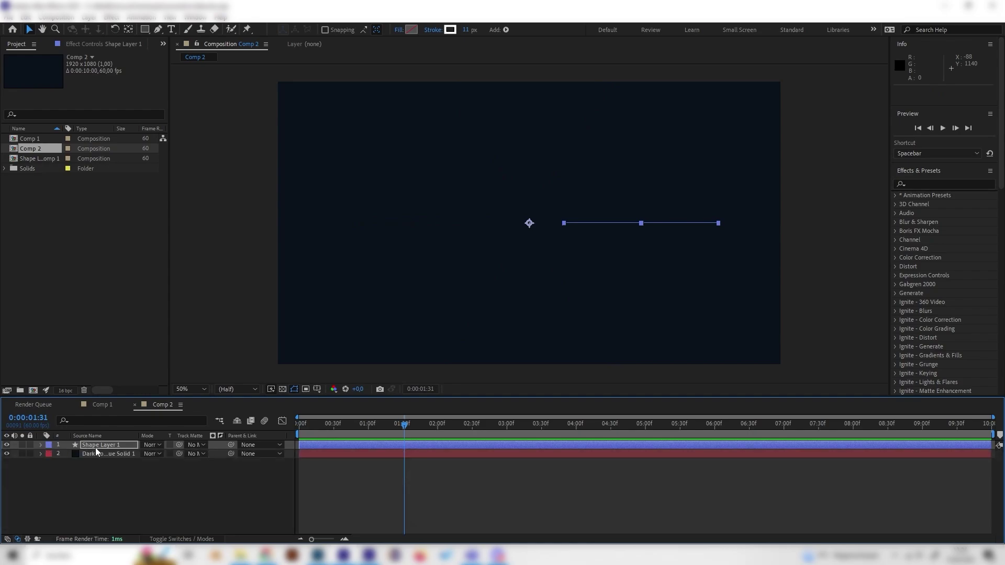
{"action": "left_click", "coordinate": [96, 447]}
{"action": "key", "text": "s"}
{"action": "left_click_drag", "start_coordinate": [172, 454], "coordinate": [160, 454]}
{"action": "left_click_drag", "start_coordinate": [415, 428], "coordinate": [298, 426]}
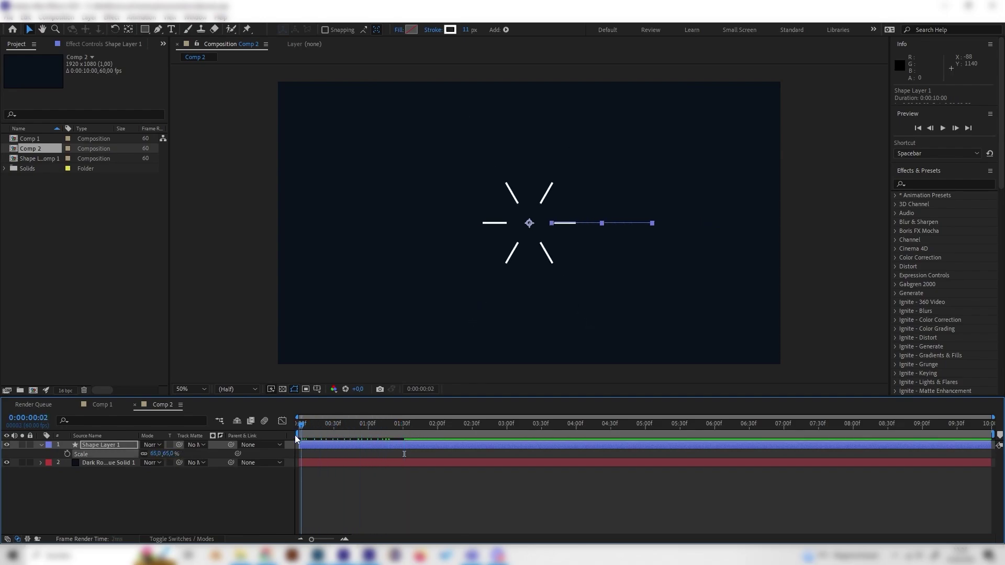
{"action": "key", "text": "space"}
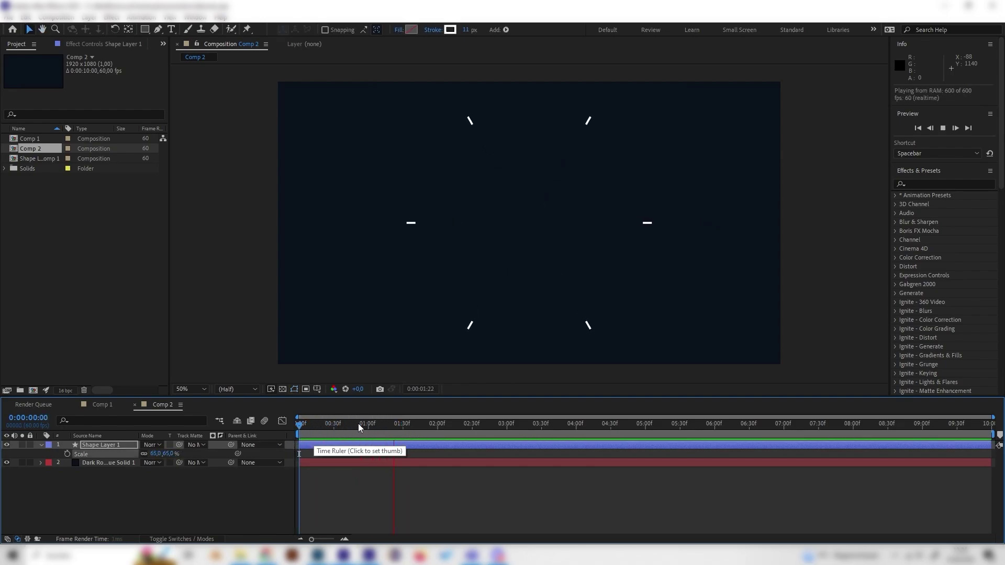
{"action": "key", "text": "space"}
{"action": "key", "text": "space"}
{"action": "key", "text": "space"}
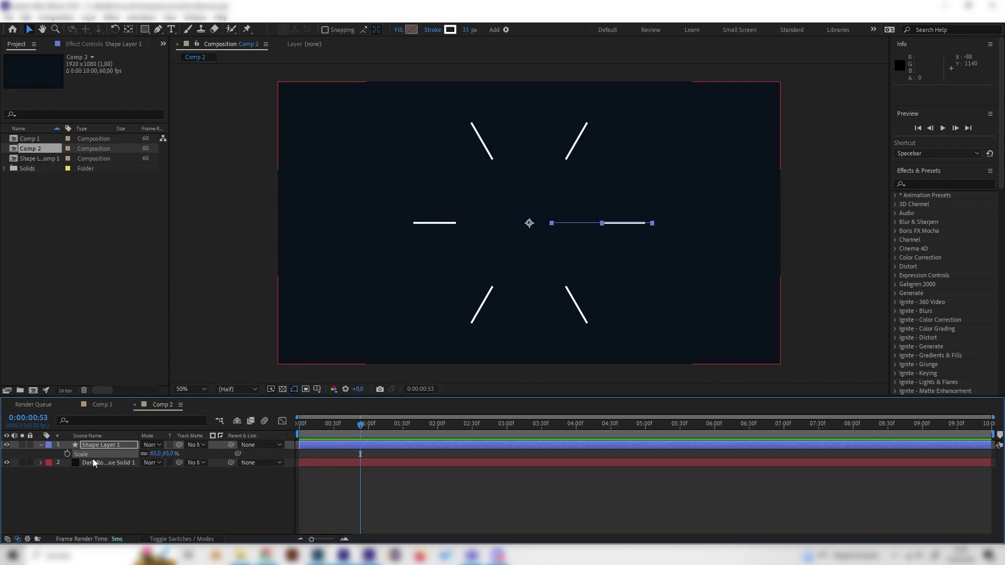
- Reopen Stroke 1 under Contents > Shape 1 and set the Stroke Width to 20
{"action": "left_click", "coordinate": [42, 445]}
{"action": "left_click", "coordinate": [42, 445]}
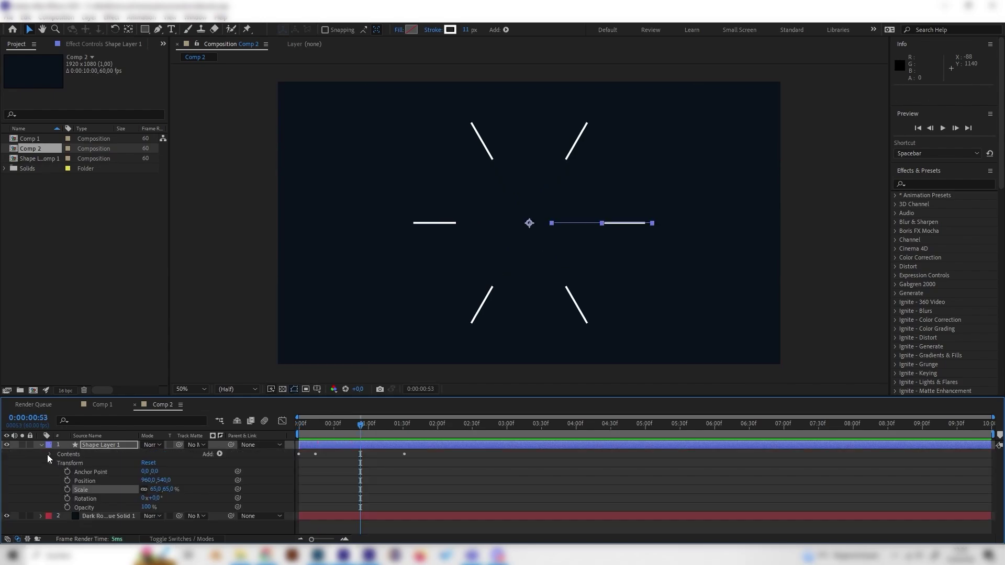
{"action": "left_click", "coordinate": [50, 455]}
{"action": "left_click", "coordinate": [56, 463]}
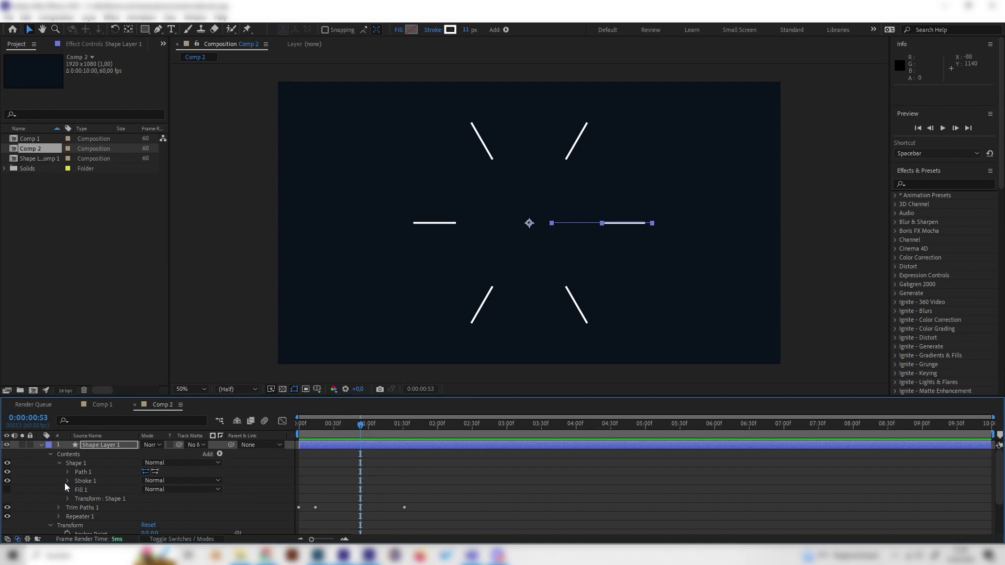
{"action": "left_click", "coordinate": [67, 481]}
{"action": "scroll", "coordinate": [112, 492], "scroll_direction": "down", "scroll_amount": 2}
{"action": "left_click", "coordinate": [147, 481]}
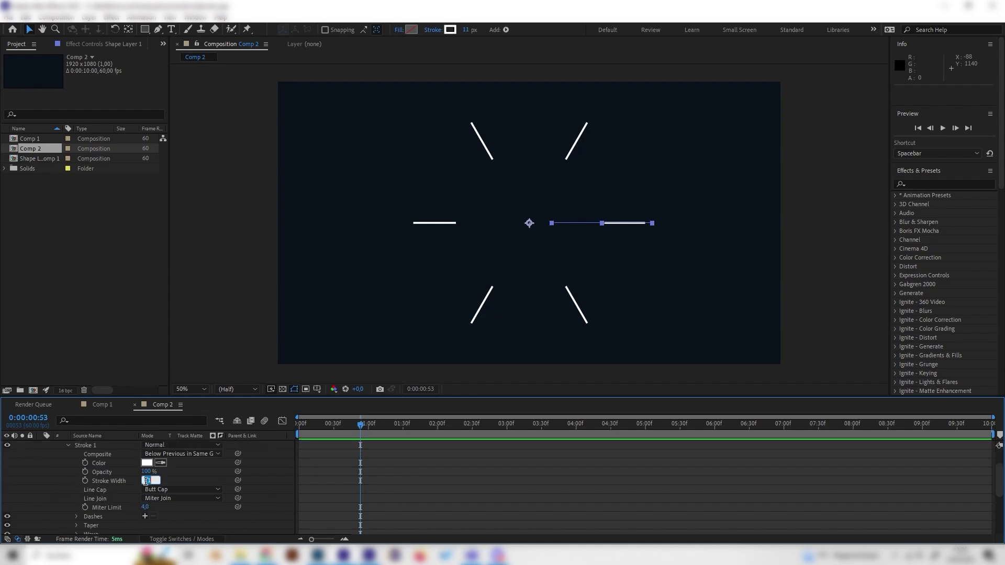
{"action": "key", "text": "Return"}
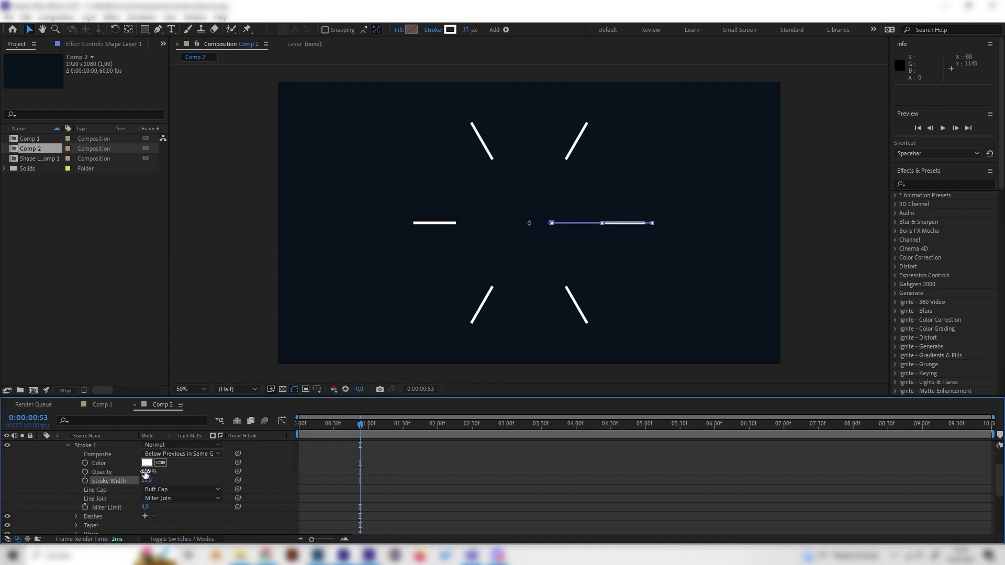
{"action": "left_click", "coordinate": [148, 480]}
{"action": "type", "text": "20"}
{"action": "key", "text": "Return"}
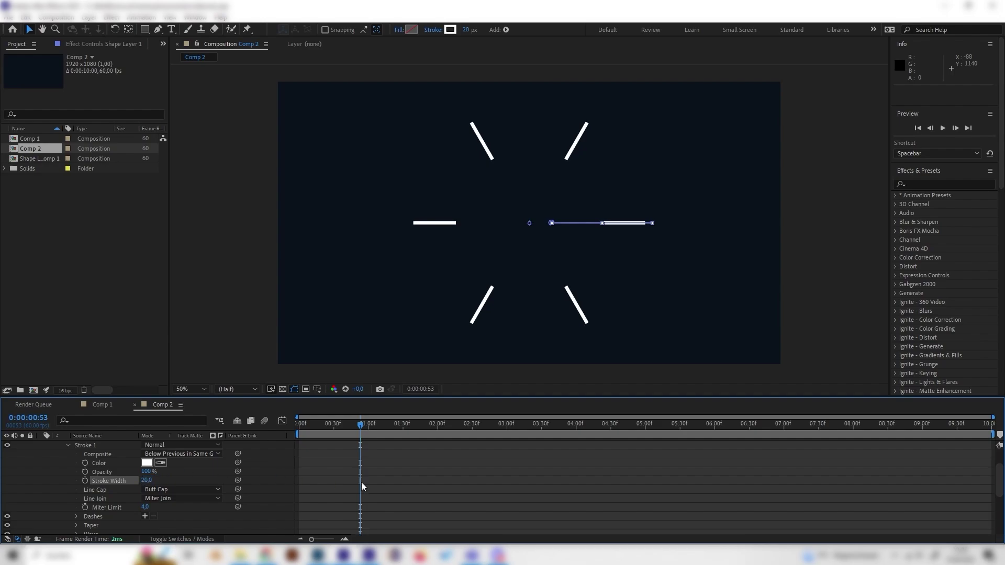
- Preview the thicker burst, glance at Comp 1, and return to Comp 2 a few frames back
{"action": "key", "text": "space"}
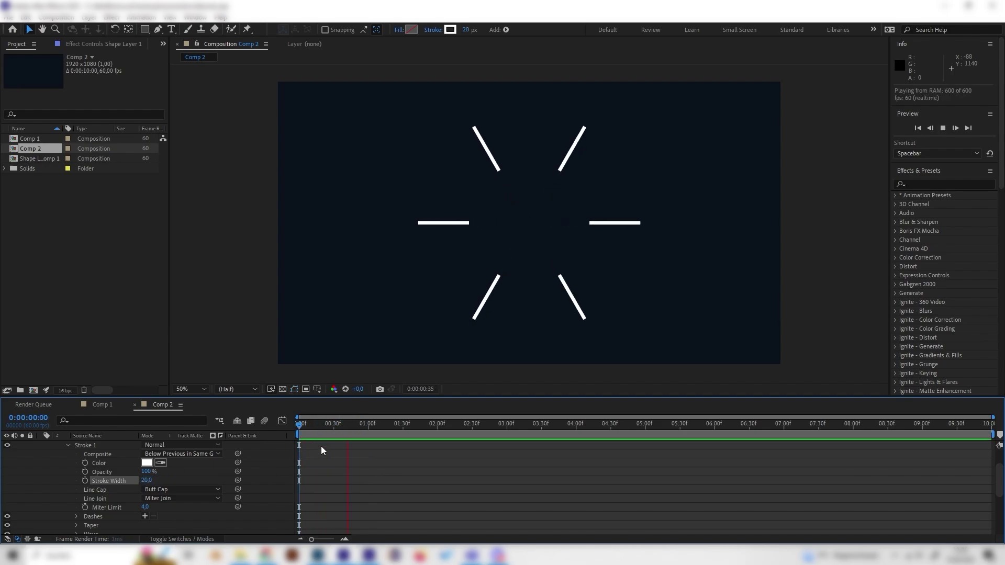
{"action": "left_click", "coordinate": [312, 423]}
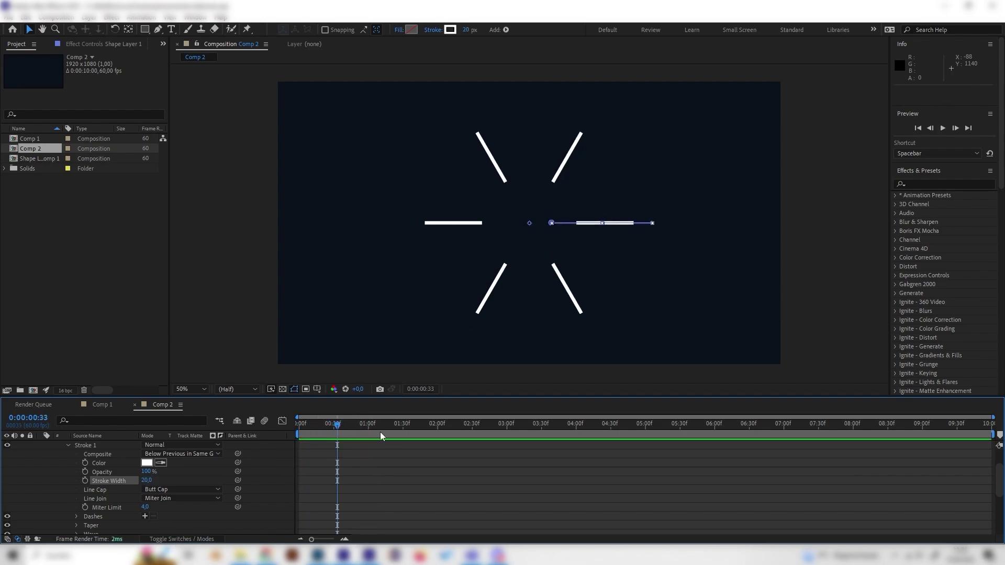
{"action": "left_click", "coordinate": [105, 406]}
{"action": "left_click", "coordinate": [167, 404]}
{"action": "key", "text": "Page_Up"}
{"action": "key", "text": "Page_Up"}
{"action": "key", "text": "Page_Up"}
{"action": "key", "text": "Page_Up"}
- Search Effects & Presets for 'twir' and apply Distort > Twirl to Shape Layer 1
{"action": "left_click", "coordinate": [920, 184]}
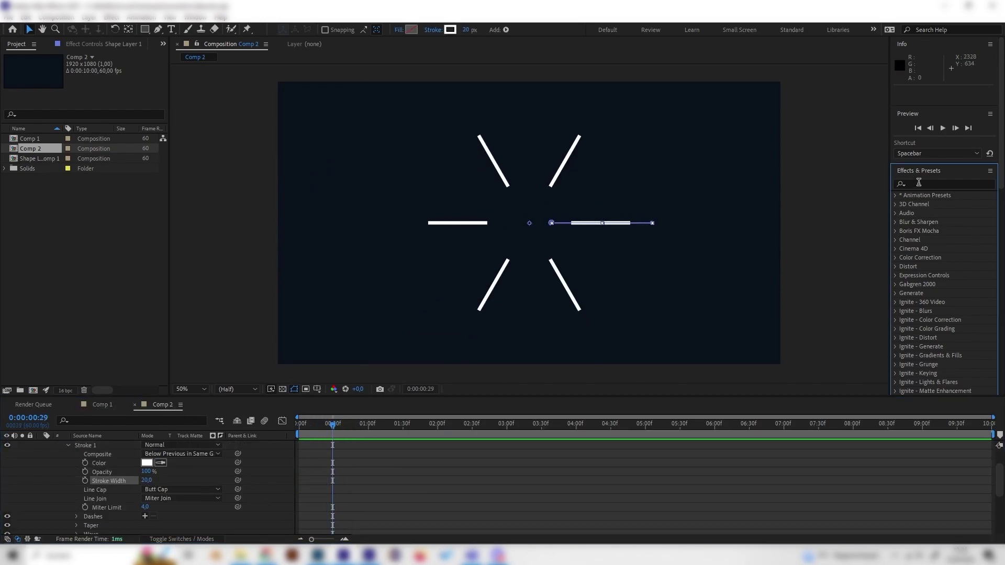
{"action": "left_click", "coordinate": [919, 182]}
{"action": "type", "text": "twirl"}
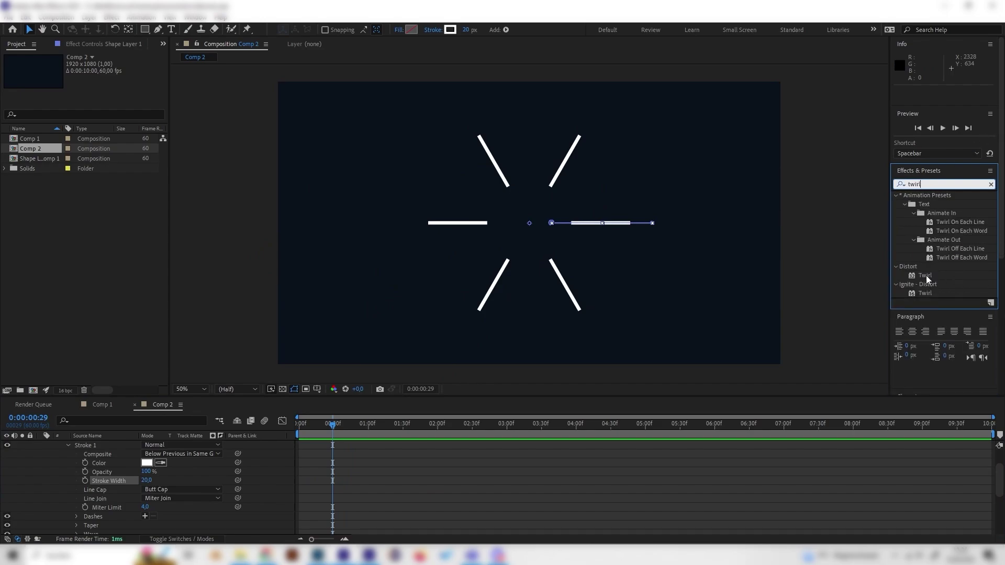
{"action": "left_click", "coordinate": [926, 275]}
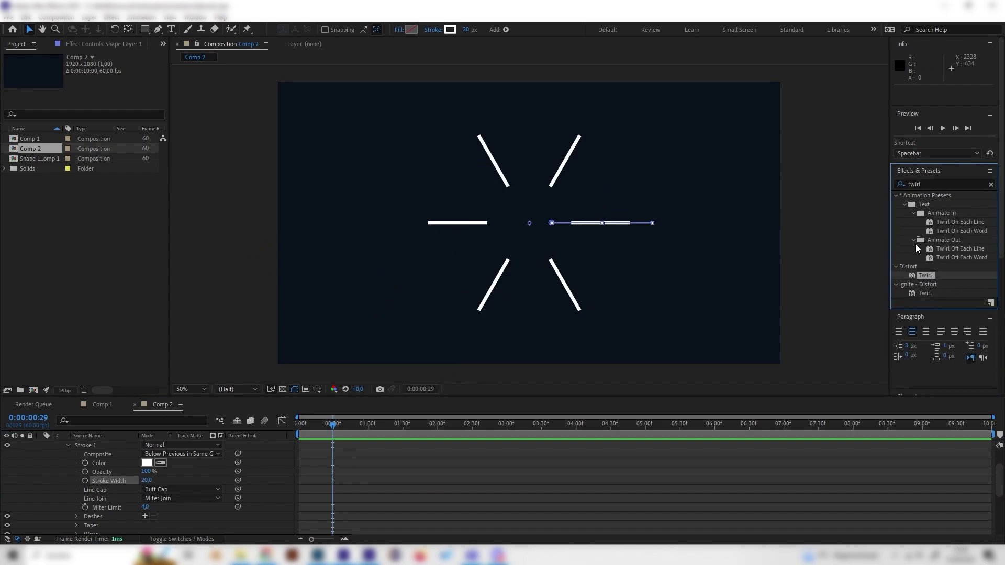
{"action": "scroll", "coordinate": [82, 463], "scroll_direction": "up", "scroll_amount": 5}
{"action": "left_click", "coordinate": [38, 445]}
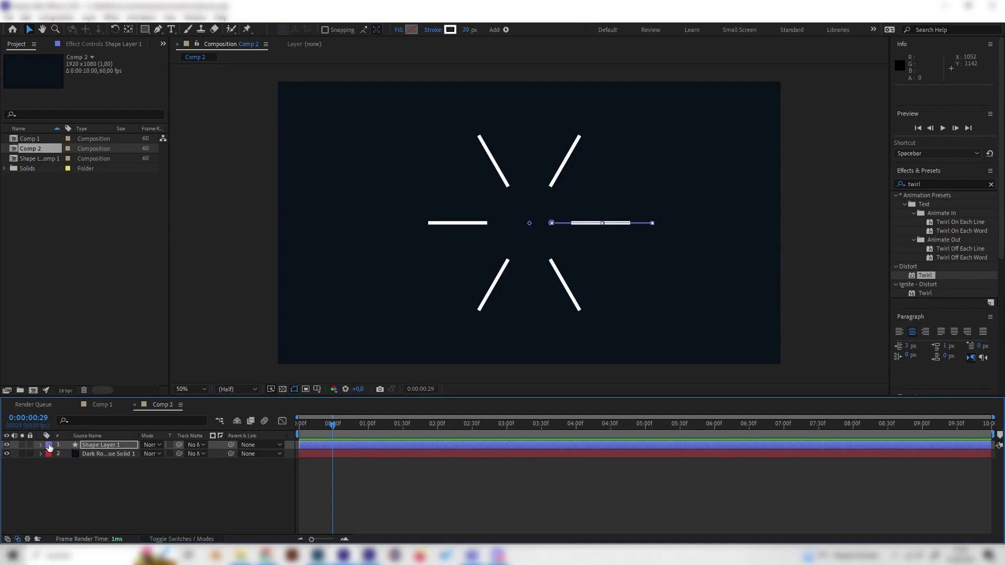
{"action": "left_click_drag", "start_coordinate": [924, 278], "coordinate": [117, 451]}
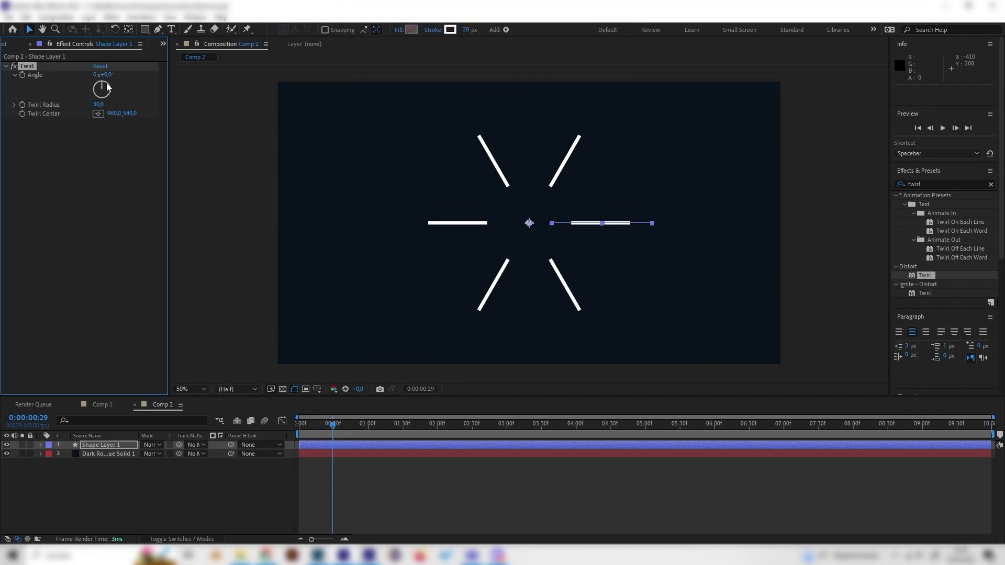
- Set the Twirl Angle to 60° with radius 30 and preview the swirling burst
{"action": "left_click_drag", "start_coordinate": [107, 87], "coordinate": [105, 87]}
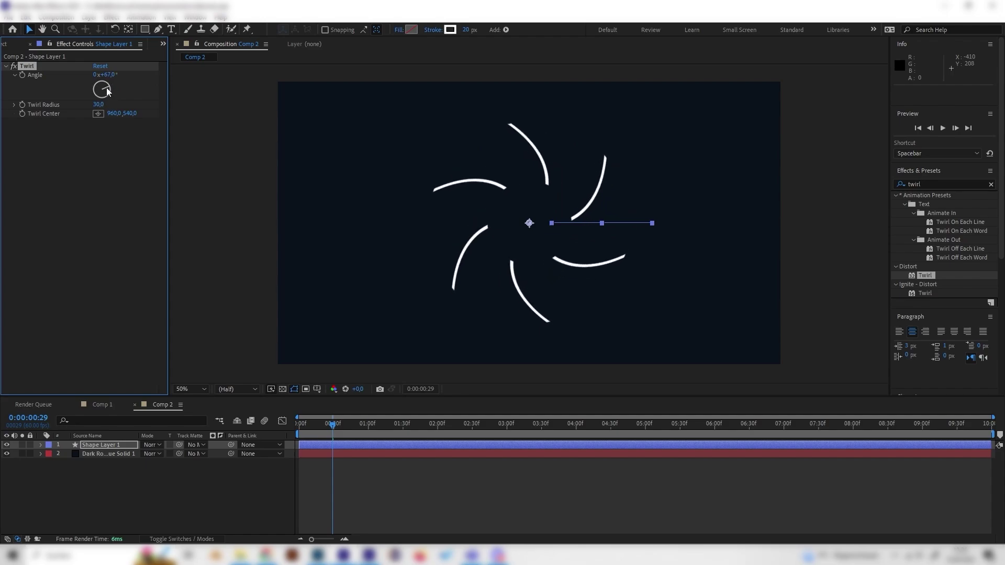
{"action": "left_click", "coordinate": [110, 76]}
{"action": "type", "text": "90"}
{"action": "key", "text": "Return"}
{"action": "left_click", "coordinate": [112, 76]}
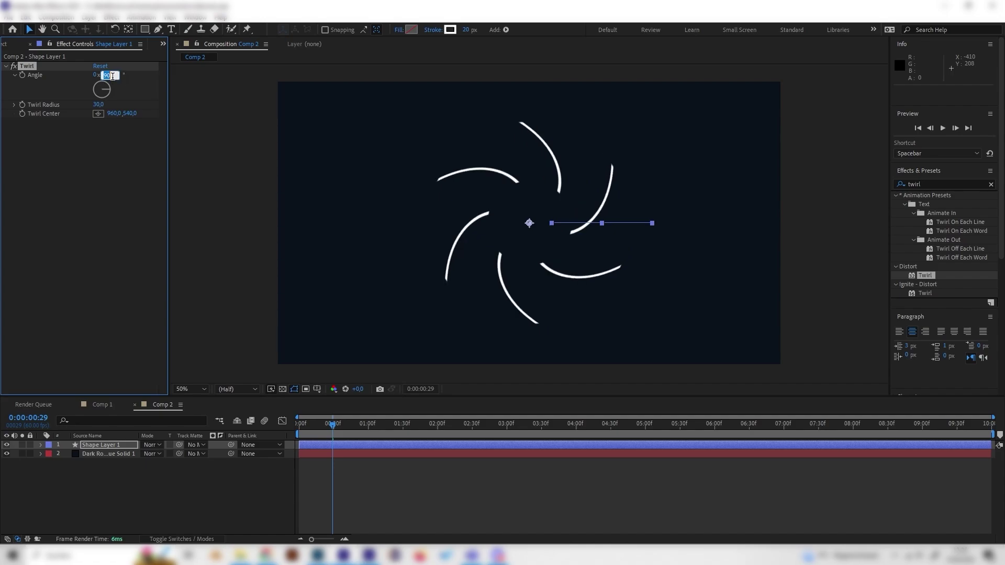
{"action": "type", "text": "60"}
{"action": "key", "text": "Return"}
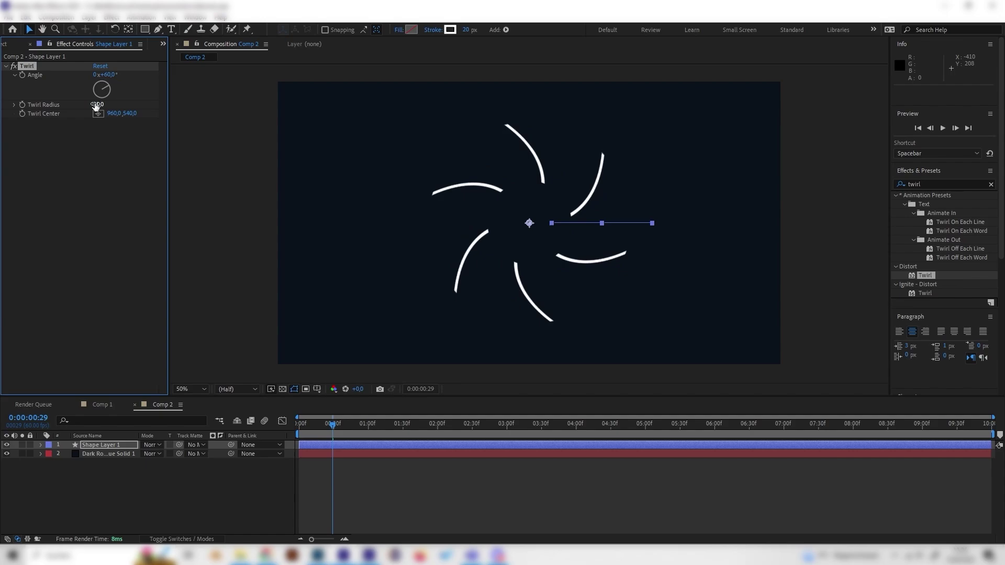
{"action": "mouse_move", "coordinate": [98, 106]}
{"action": "left_mouse_down"}
{"action": "mouse_move", "coordinate": [75, 116]}
{"action": "mouse_move", "coordinate": [93, 122]}
{"action": "left_mouse_up"}
{"action": "key", "text": "ctrl+z"}
{"action": "left_click", "coordinate": [316, 426]}
{"action": "key", "text": "space"}
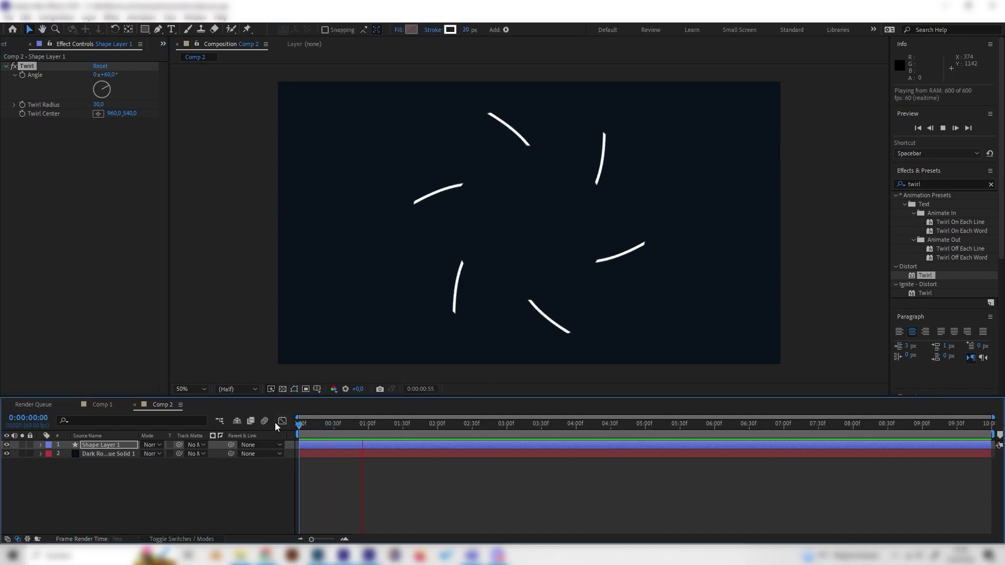
{"action": "key", "text": "space"}
{"action": "key", "text": "space"}
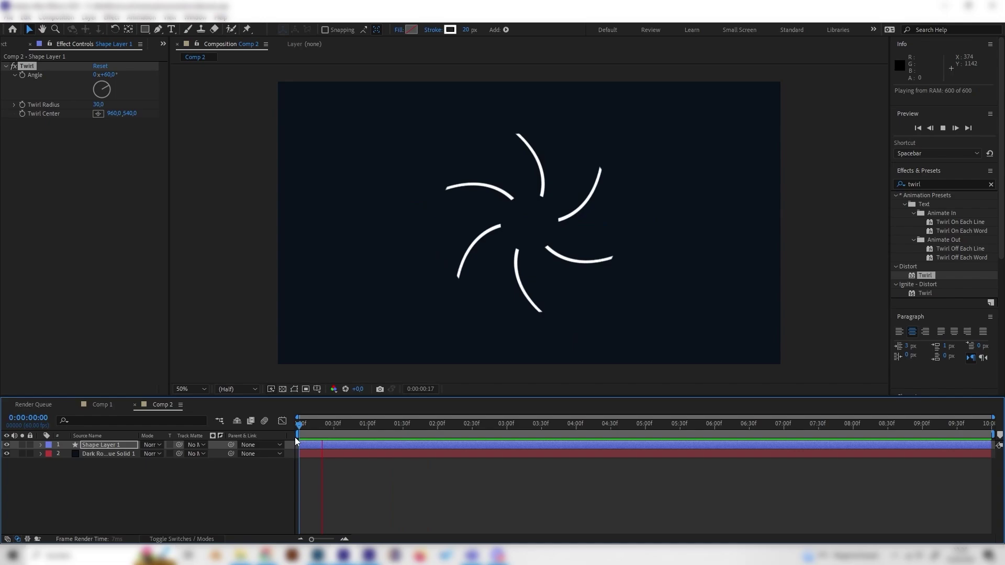
- Duplicate Shape Layer 1 and shrink the copy to 35%, moving it to the lower right
{"action": "left_click", "coordinate": [359, 425]}
{"action": "left_click", "coordinate": [116, 445]}
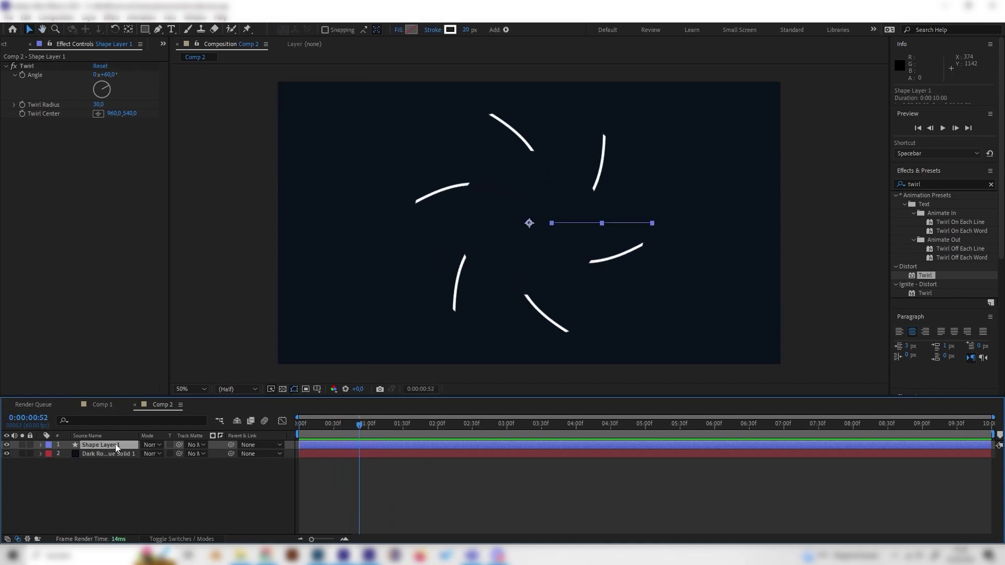
{"action": "key", "text": "ctrl+d"}
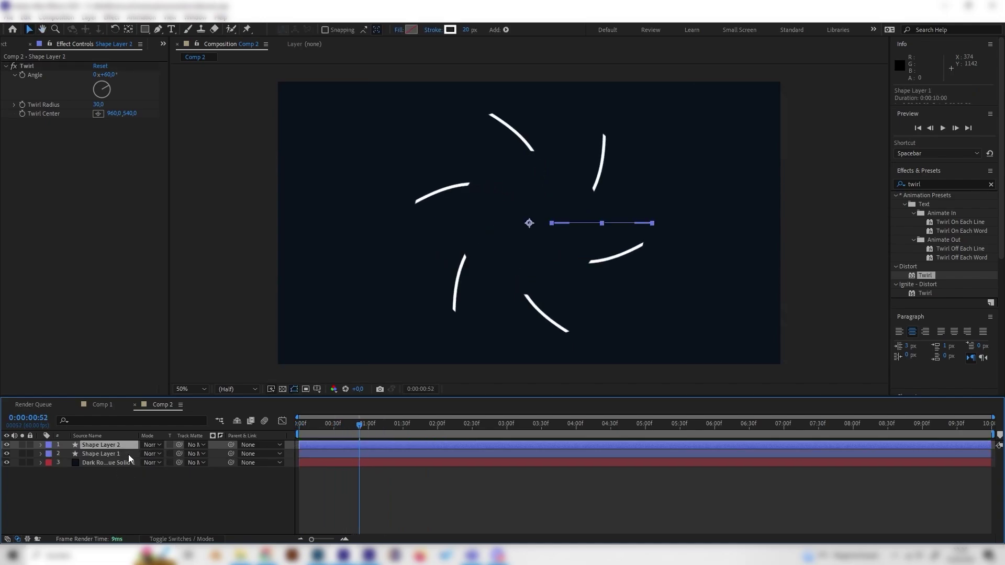
{"action": "key", "text": "s"}
{"action": "left_click_drag", "start_coordinate": [169, 459], "coordinate": [153, 459]}
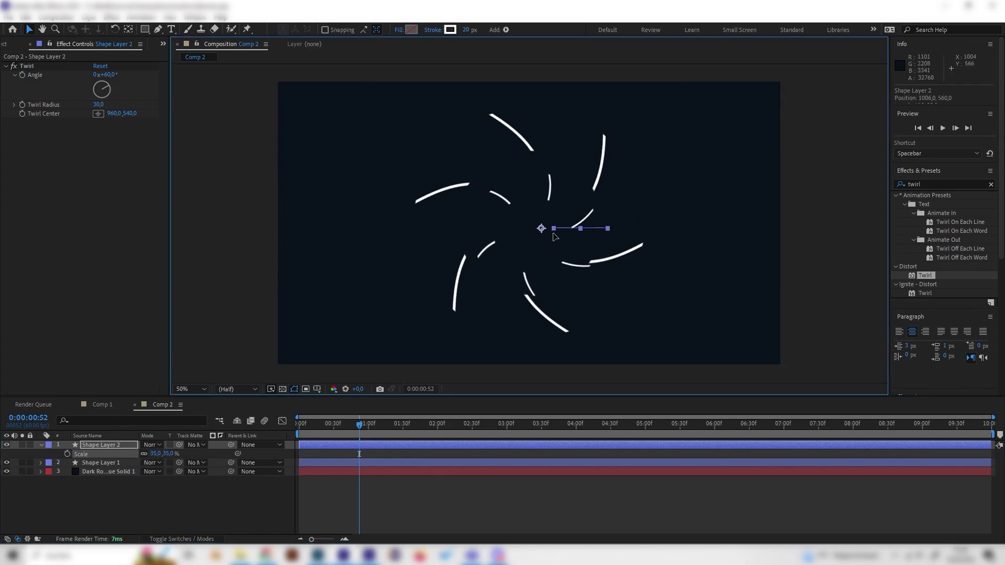
{"action": "left_click_drag", "start_coordinate": [533, 236], "coordinate": [698, 304]}
- Discard the small twirl copy and begin pre-composing Shape Layer 1
{"action": "key", "text": "ctrl+z"}
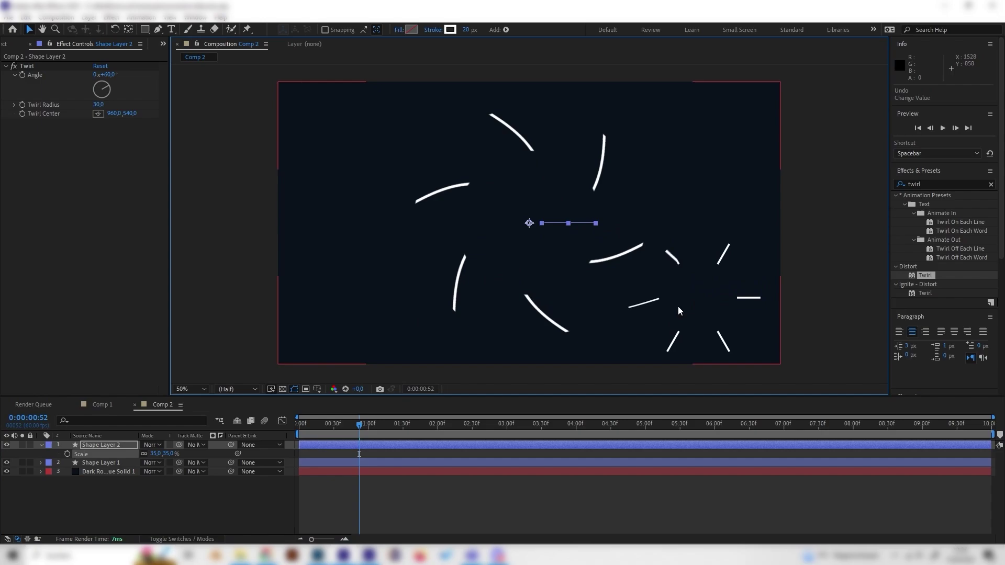
{"action": "key", "text": "Delete"}
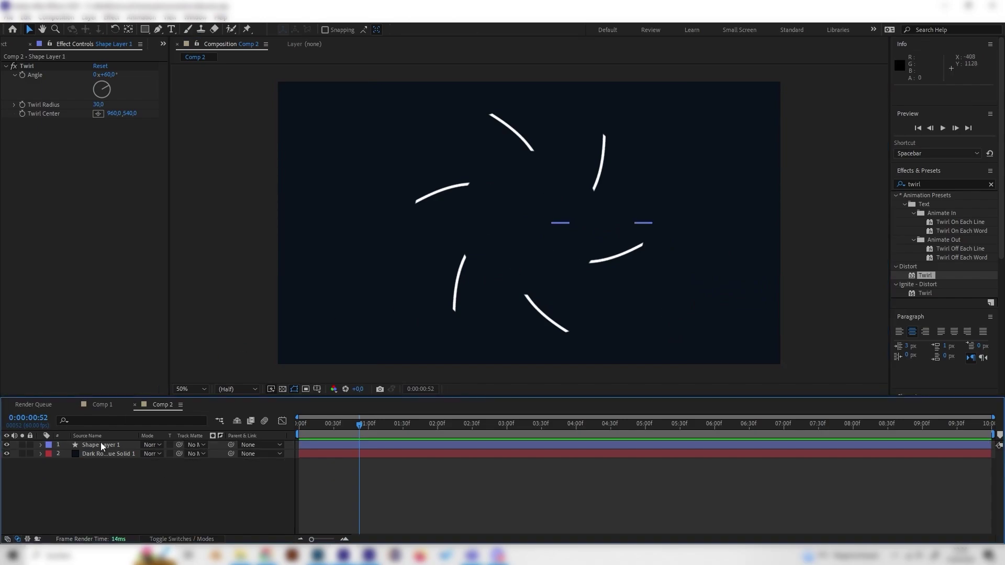
{"action": "right_click", "coordinate": [105, 446]}
{"action": "left_click", "coordinate": [145, 377]}
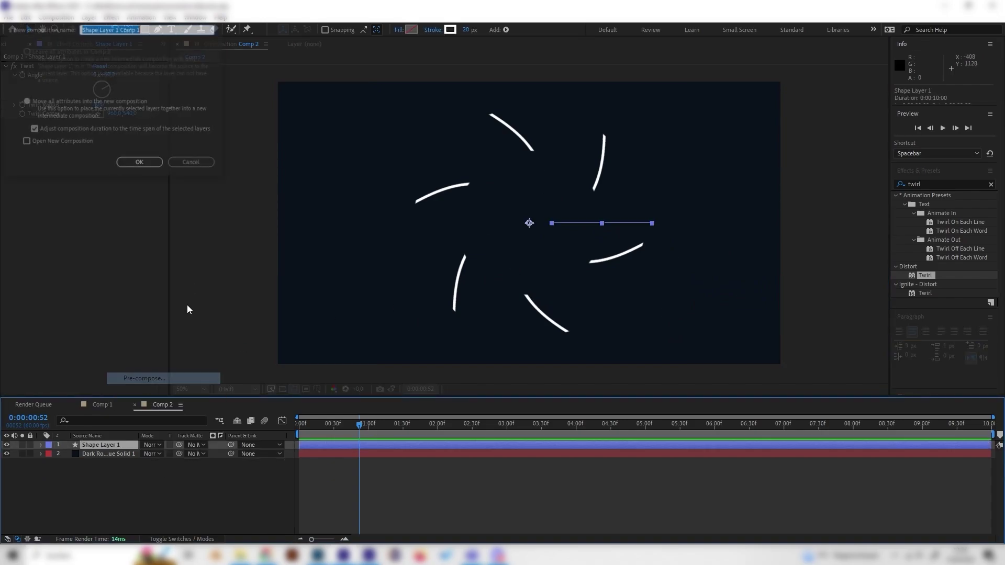
- Confirm Shape Layer 1 Comp 1, then add a 52% copy at lower left starting a few frames later
{"action": "left_click", "coordinate": [150, 165]}
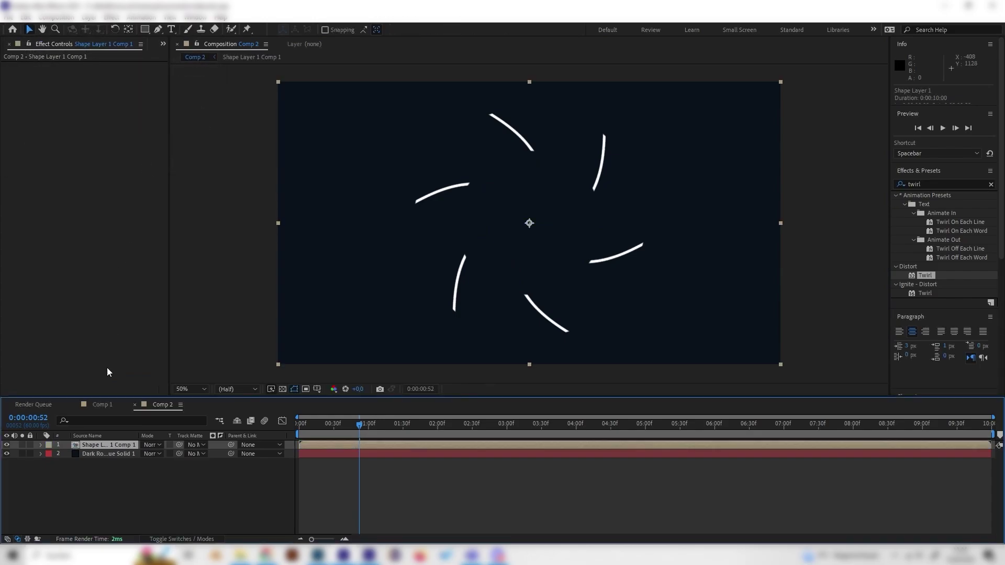
{"action": "key", "text": "ctrl+d"}
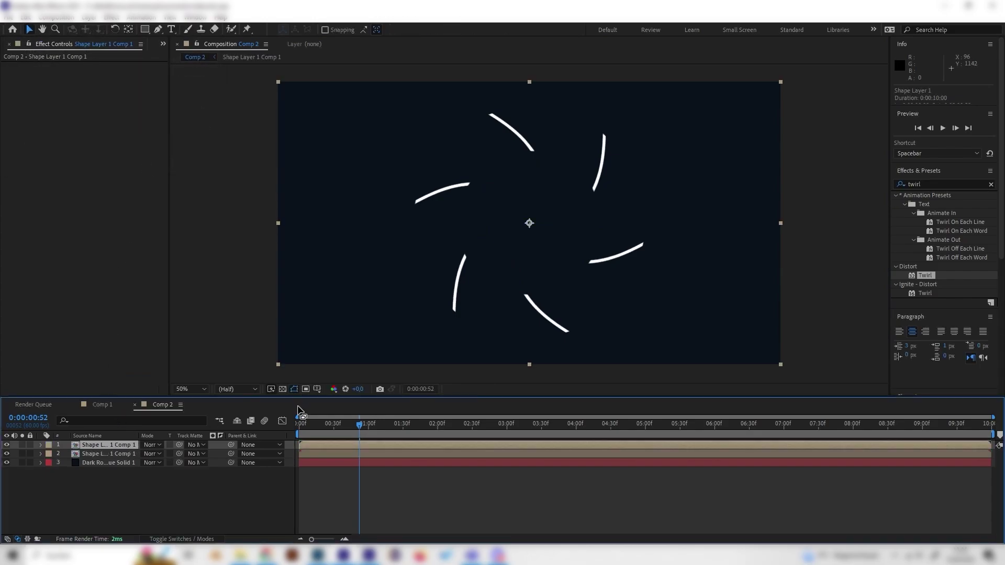
{"action": "key", "text": "s"}
{"action": "left_click_drag", "start_coordinate": [167, 454], "coordinate": [146, 454]}
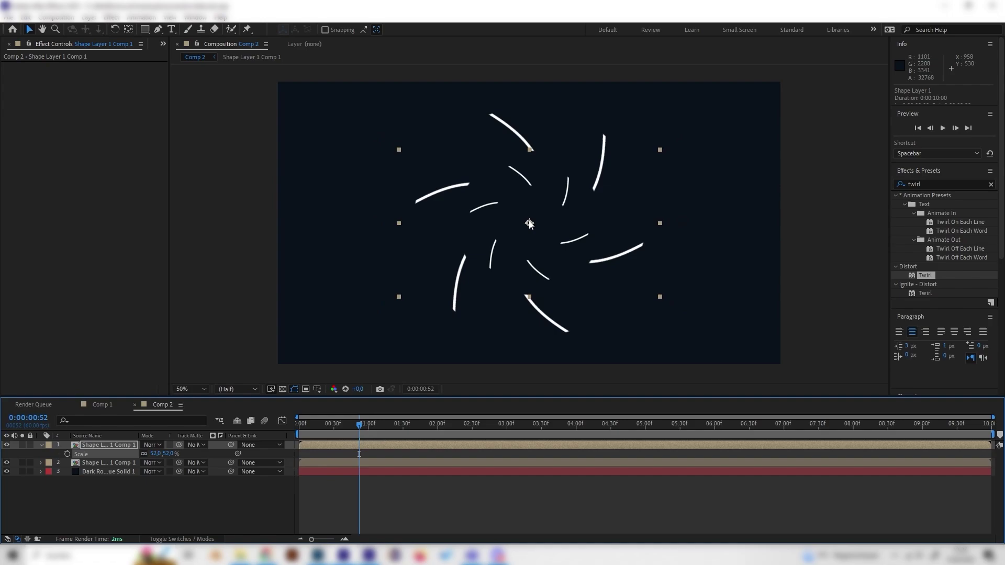
{"action": "left_click_drag", "start_coordinate": [530, 223], "coordinate": [367, 289]}
{"action": "left_click_drag", "start_coordinate": [313, 445], "coordinate": [302, 425]}
{"action": "key", "text": "space"}
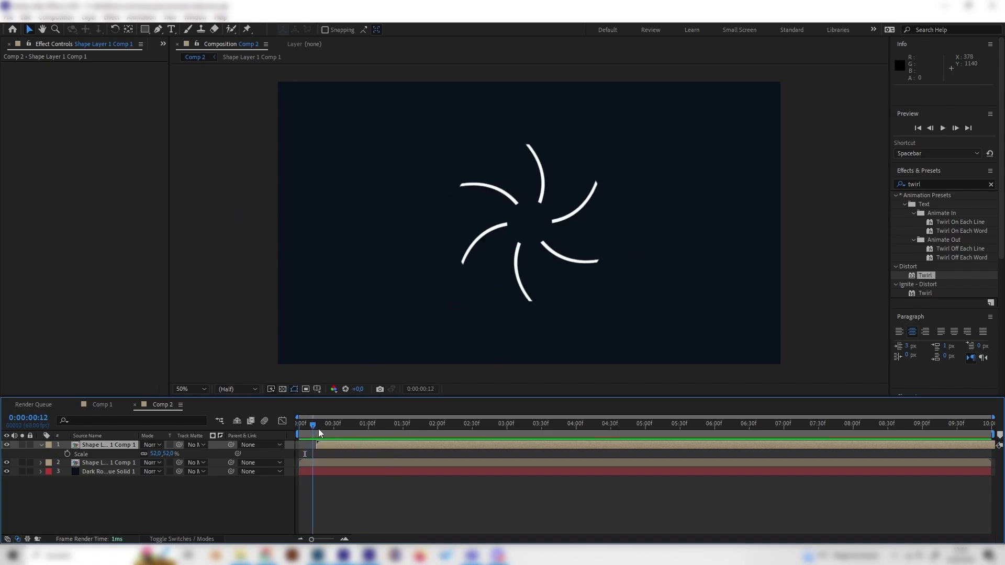
{"action": "key", "text": "space"}
- Add another twirl copy in the upper right, enlarged to 91% scale
{"action": "key", "text": "ctrl+d"}
{"action": "left_click_drag", "start_coordinate": [384, 291], "coordinate": [715, 168]}
{"action": "key", "text": "s"}
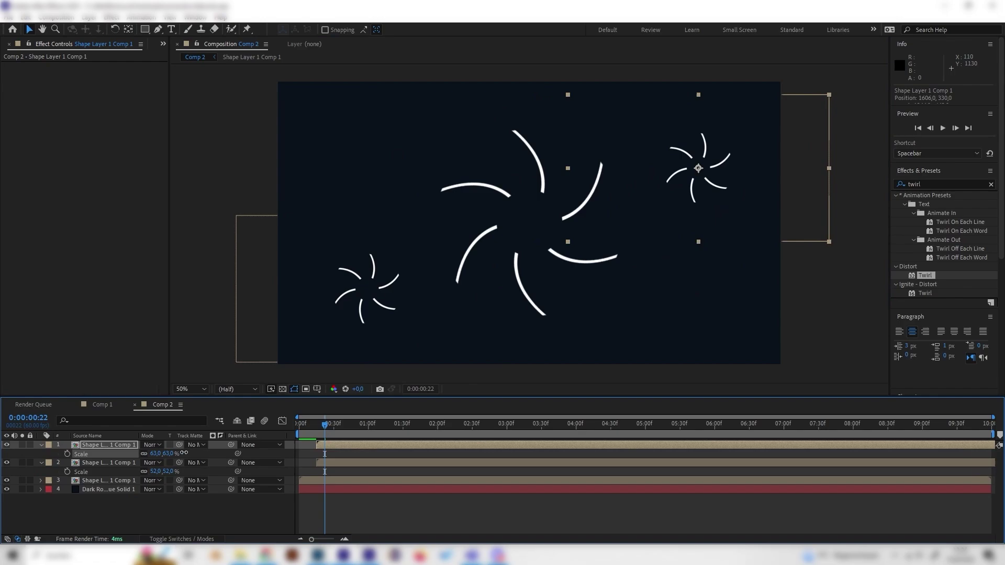
{"action": "left_click_drag", "start_coordinate": [158, 454], "coordinate": [186, 452]}
- Add a fourth twirl copy lower right, starting a few frames later, and preview the staggered bursts
{"action": "key", "text": "ctrl+d"}
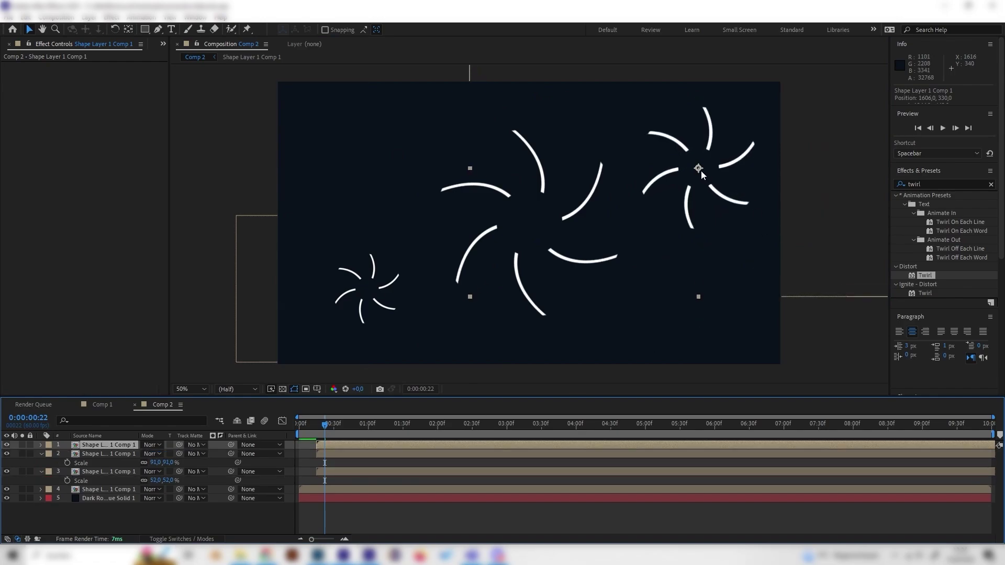
{"action": "left_click_drag", "start_coordinate": [701, 174], "coordinate": [685, 289]}
{"action": "left_click_drag", "start_coordinate": [350, 446], "coordinate": [380, 454]}
{"action": "key", "text": "space"}
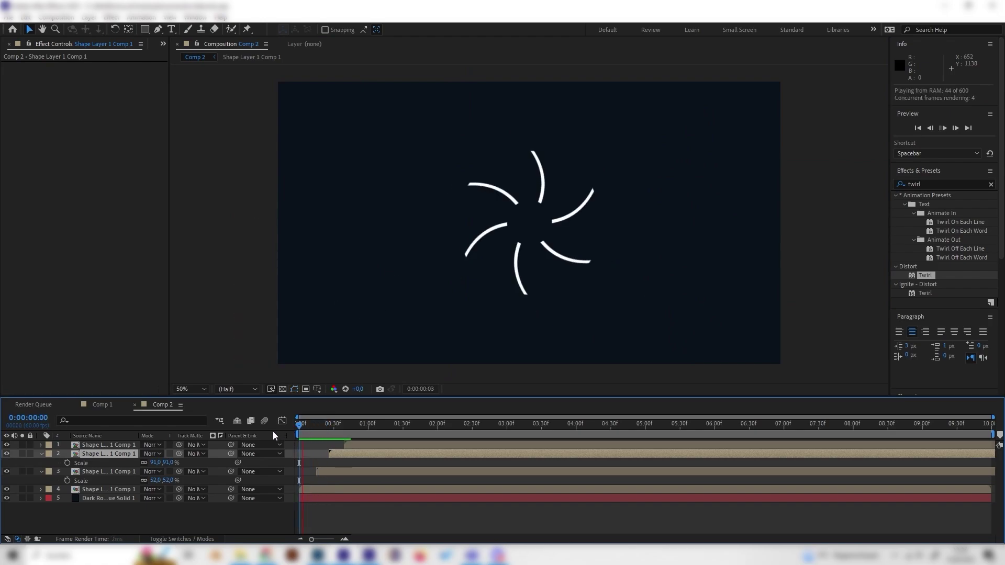
- Check the top twirl layer's 44% scale, then select the second twirl layer
{"action": "left_click", "coordinate": [235, 446]}
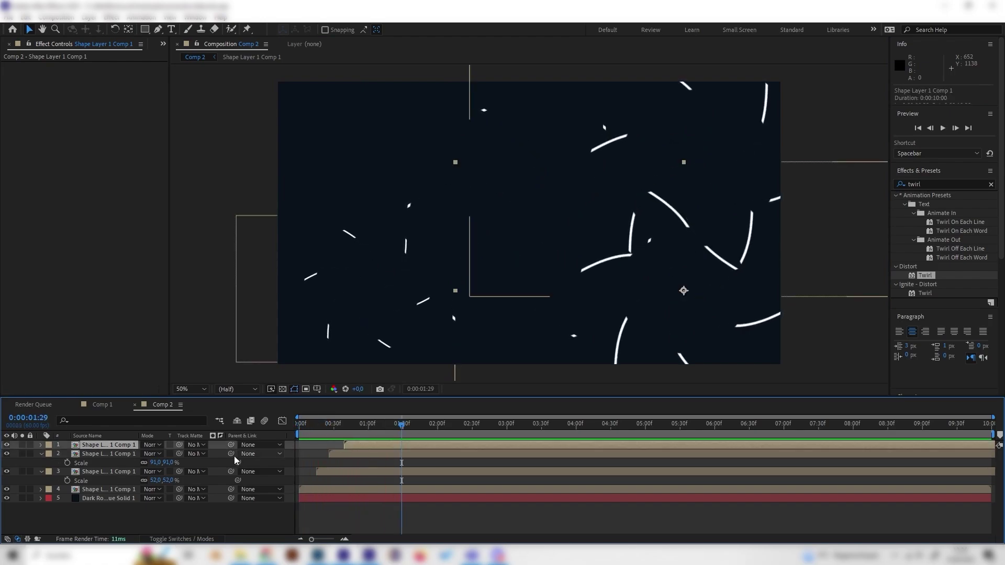
{"action": "key", "text": "s"}
{"action": "left_click", "coordinate": [193, 522]}
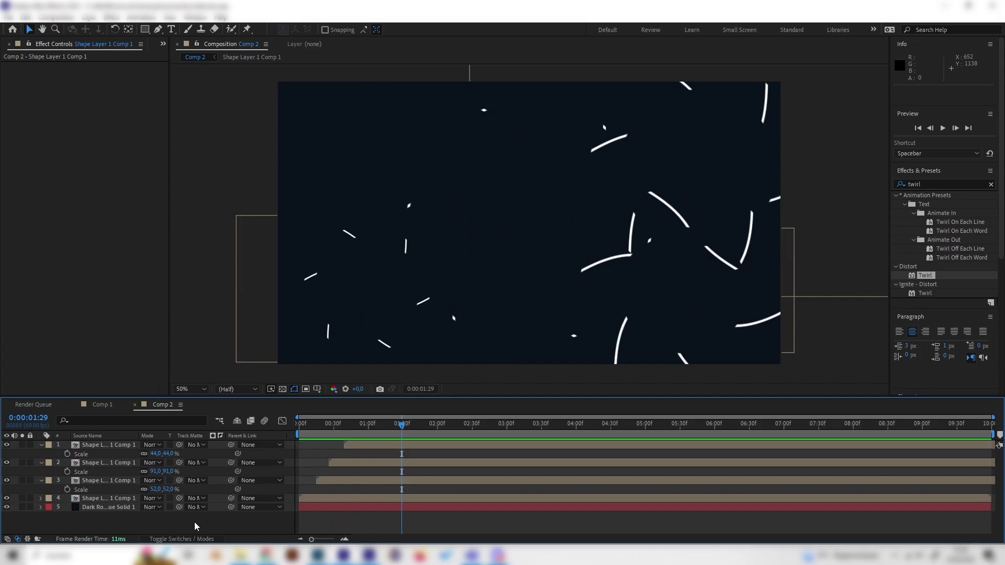
{"action": "left_click", "coordinate": [134, 465]}
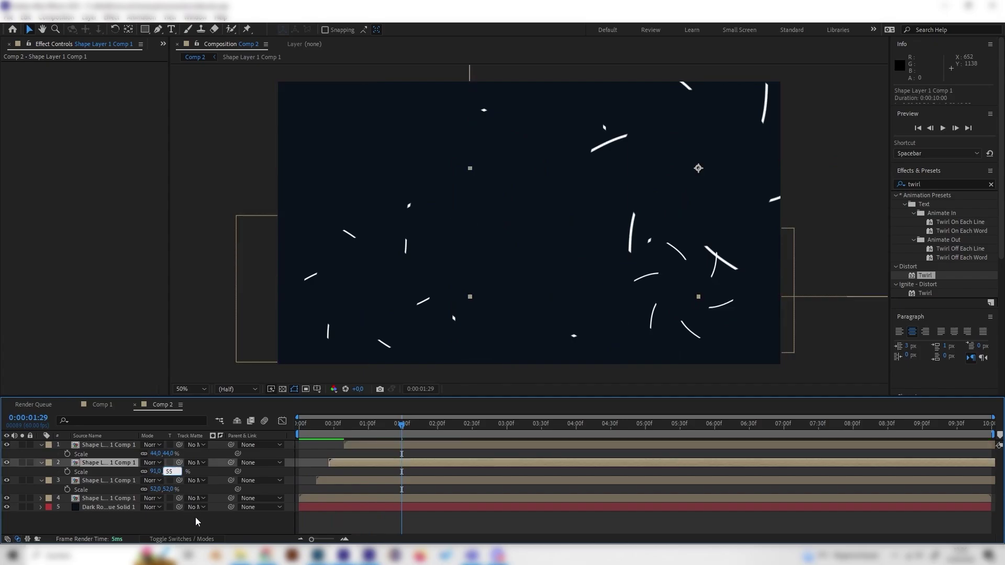